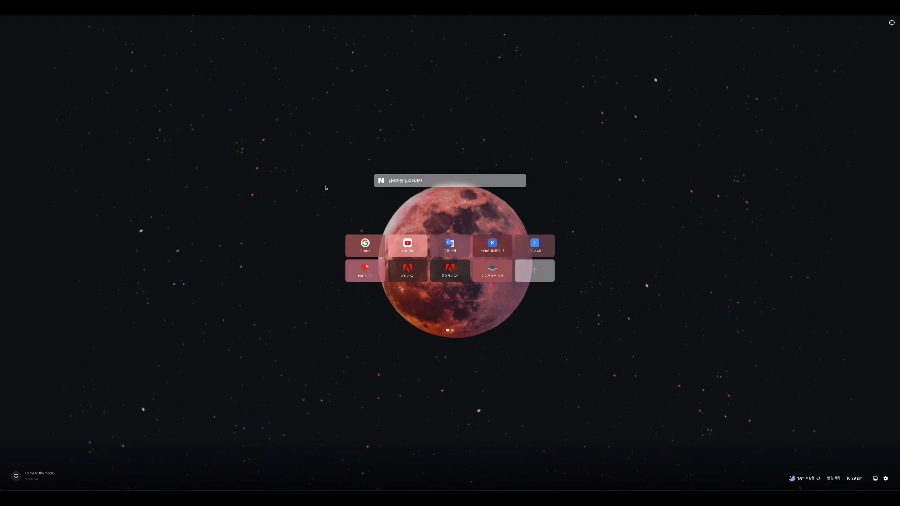
Search the new tab's Naver box for 크롬 확장프로그램 and open the Chrome Web Store from the results
left_click(376, 184)
type("클롬 확장프로그램")
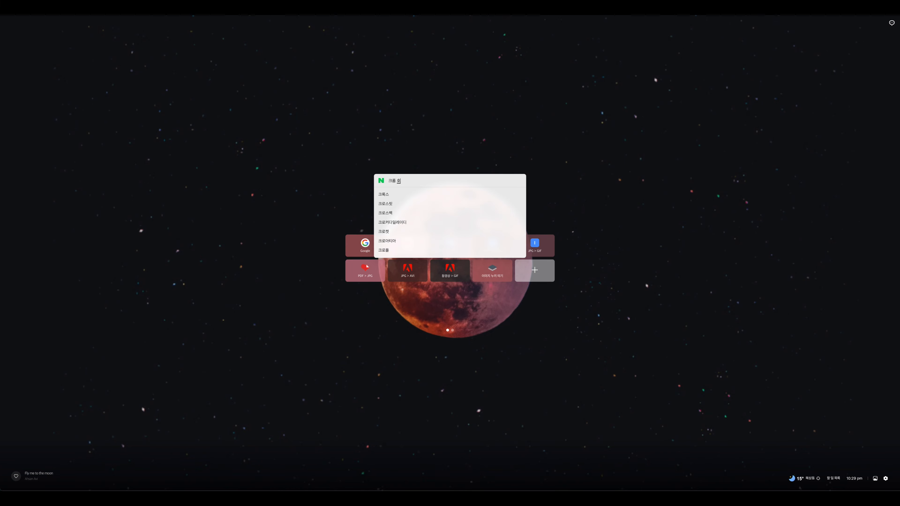
key("Return")
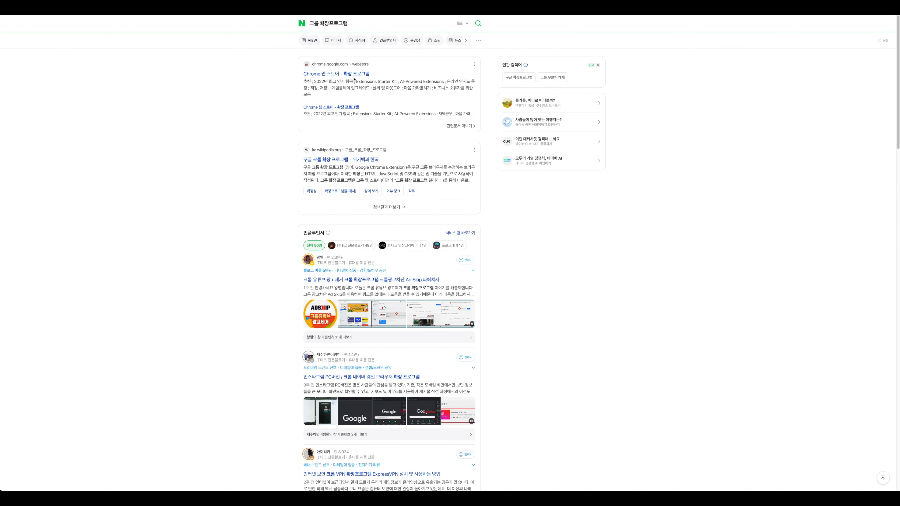
left_click(355, 74)
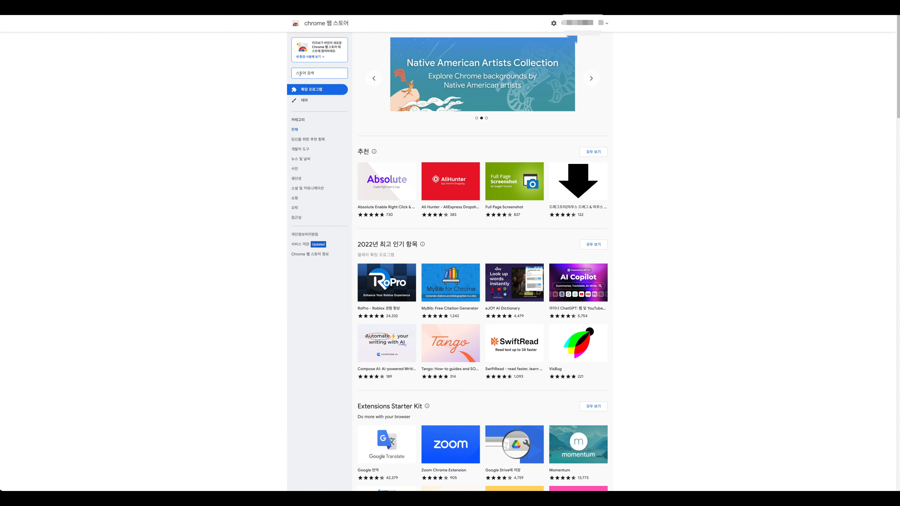
Search the Web Store for 서프라이즈, open the Seoprize listing, then open Seoprize from the extensions menu
type("ㅅㅓ프라이즈")
key("Return")
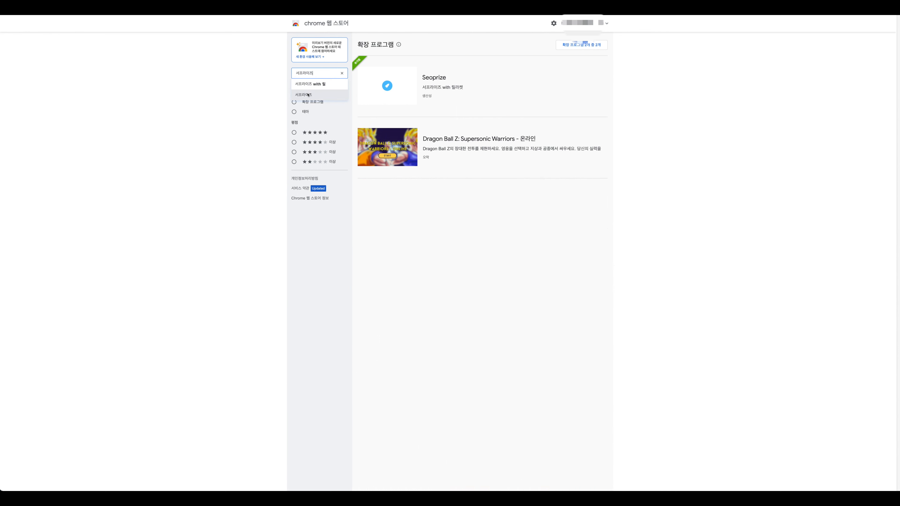
left_click(384, 96)
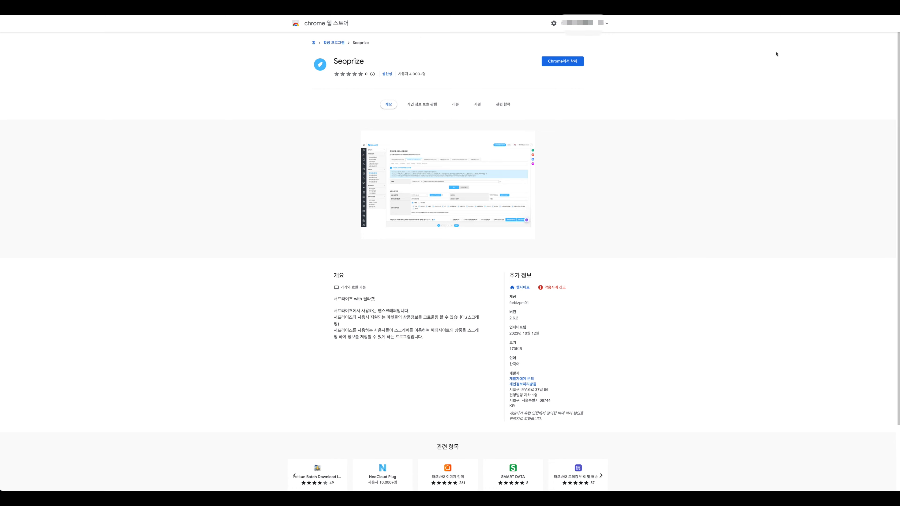
left_click(853, 5)
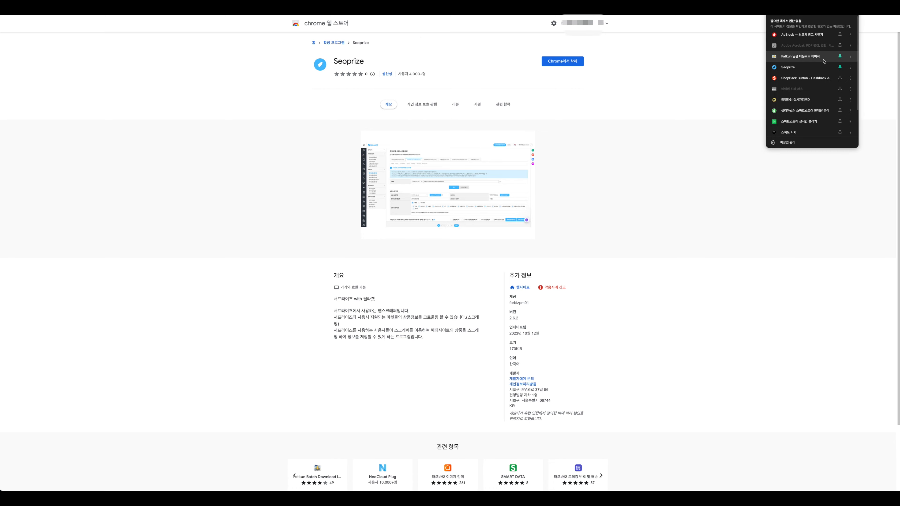
left_click(814, 69)
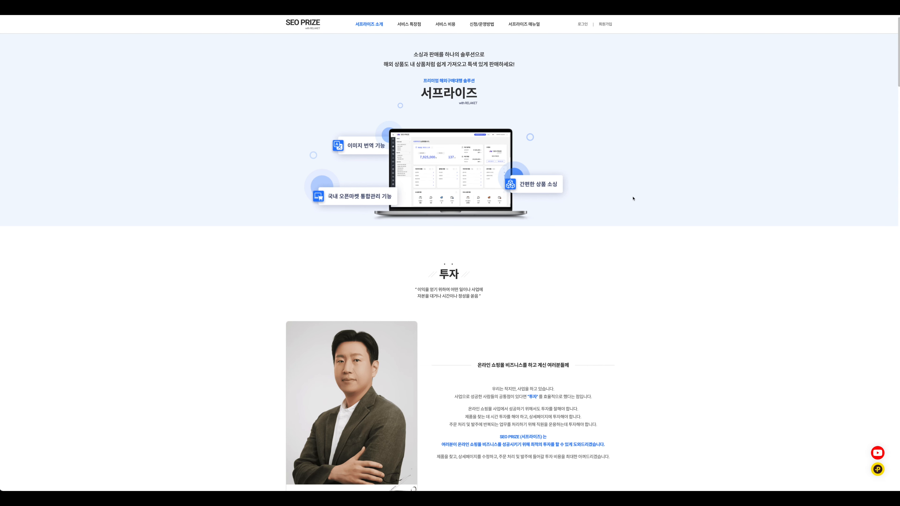
Scroll down the Seoprize wizard to the 출고지 관리 shipping-origin step
scroll(673, 205, "down", 20)
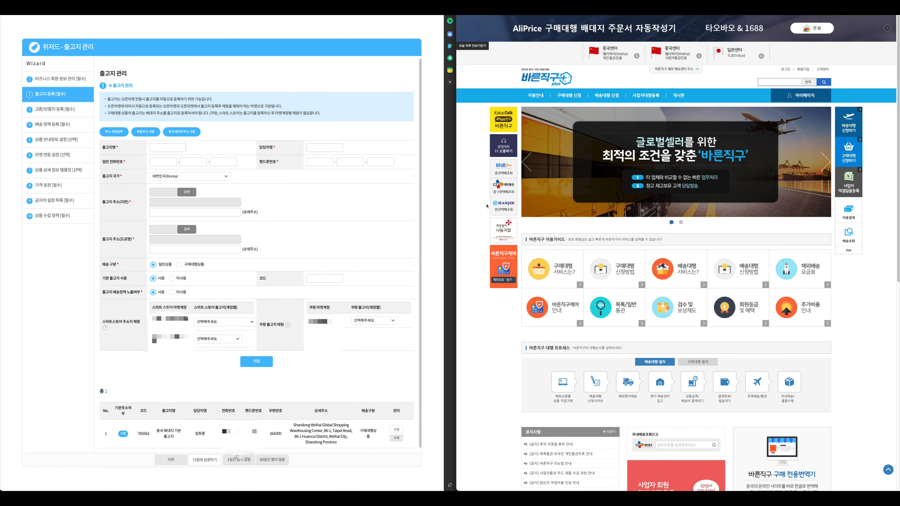
left_click(157, 146)
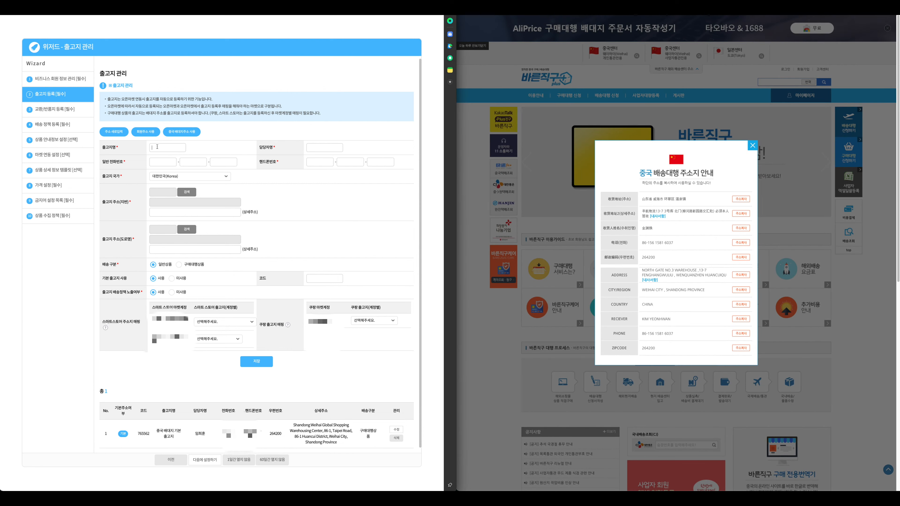
type("바른직구")
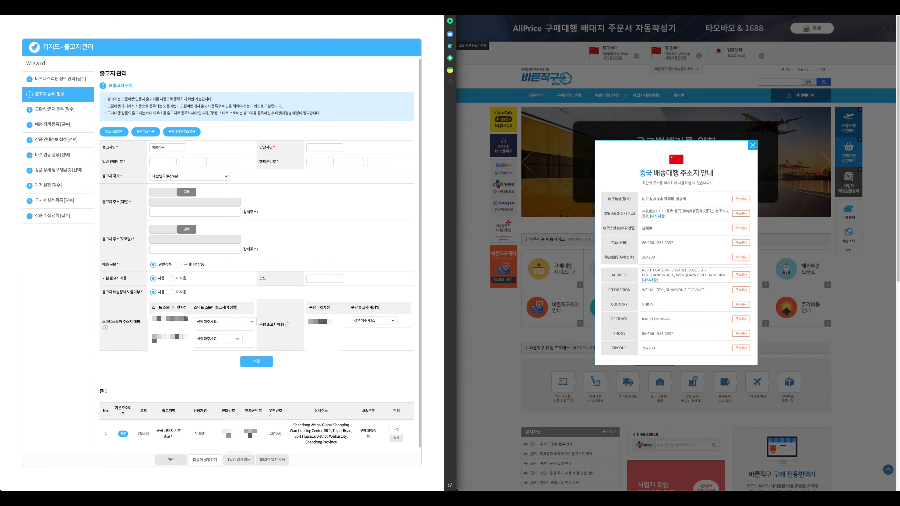
type("쇼핑스터디")
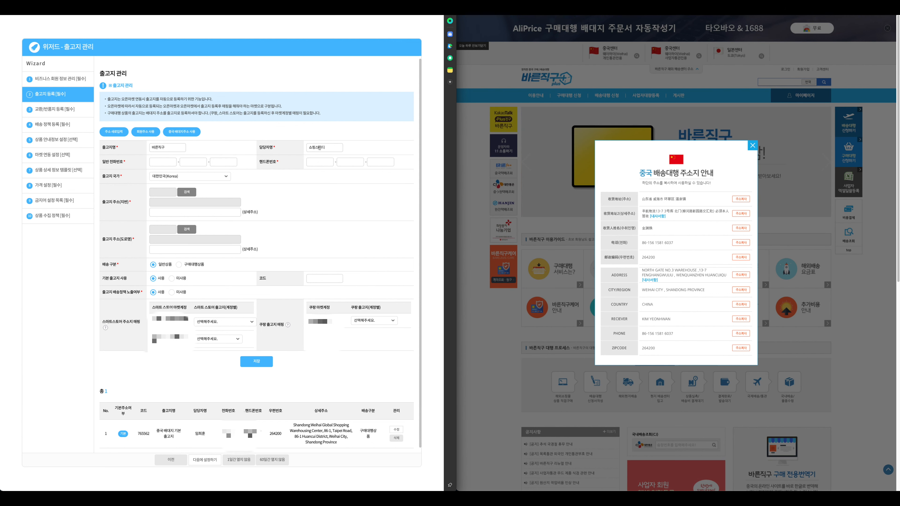
double_click(319, 147)
left_click(169, 163)
type("010")
key("Tab")
type("1234")
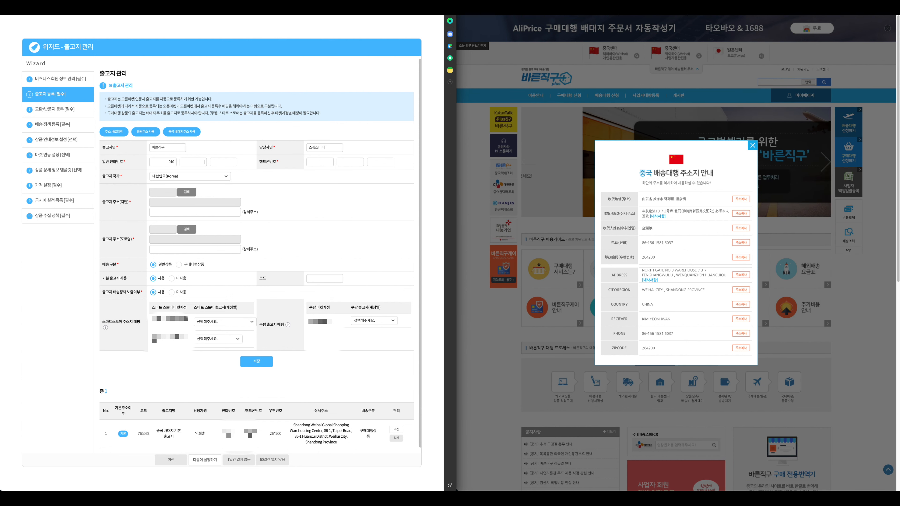
key("Tab")
type("123")
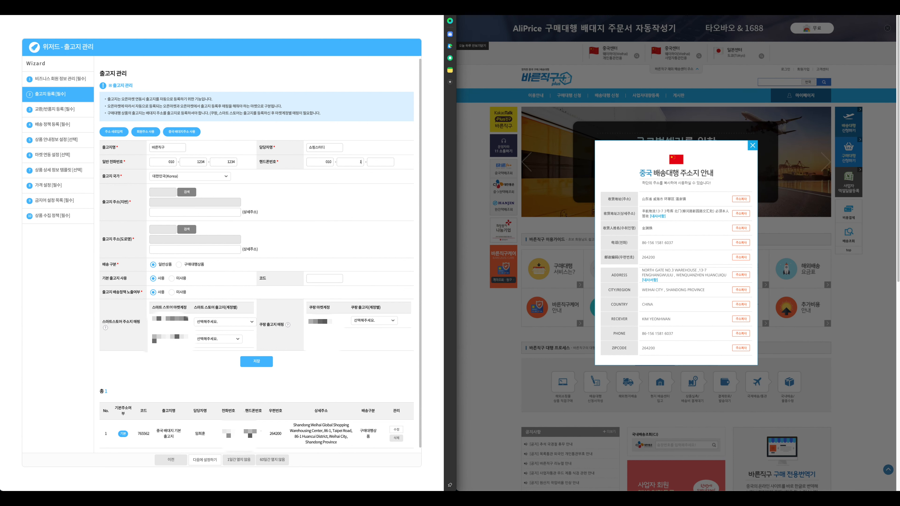
Set the shipping origin country to China (中國)
left_click(157, 176)
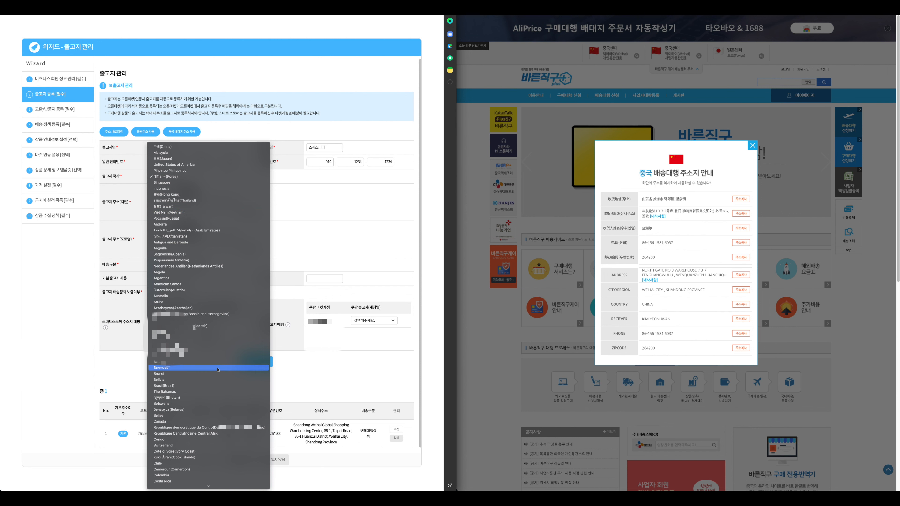
scroll(222, 375, "down", 15)
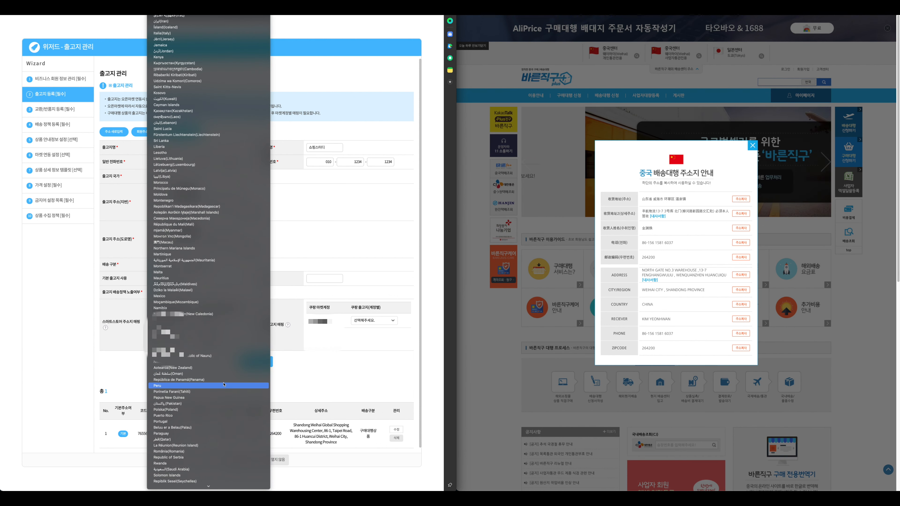
scroll(222, 384, "up", 15)
left_click(222, 384)
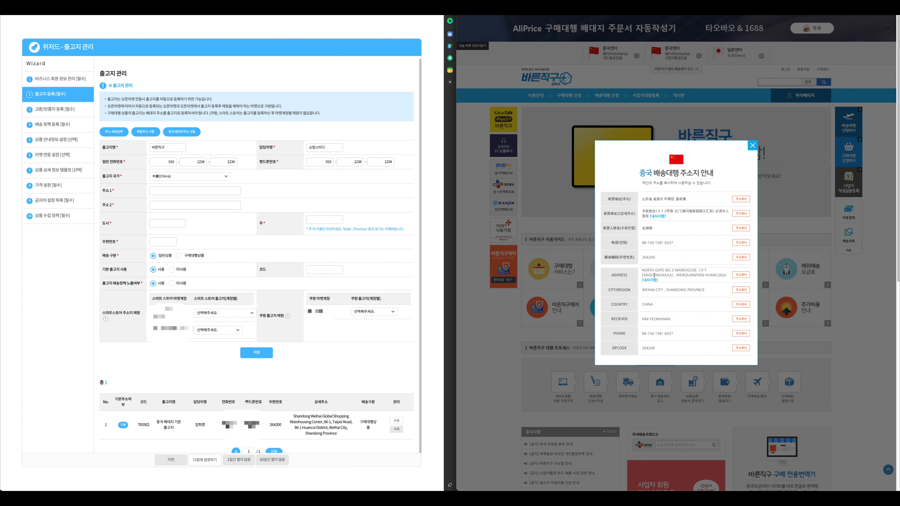
Copy the warehouse street address into line 1 and WENQUANZHEN HUANCUIQU into line 2
left_click_drag(646, 270, 673, 276)
key("ctrl+c")
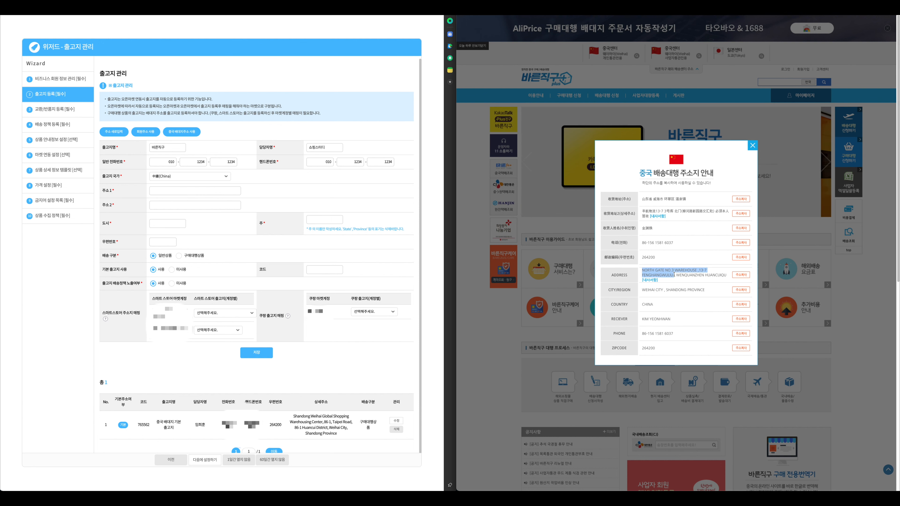
left_click(175, 190)
key("ctrl+v")
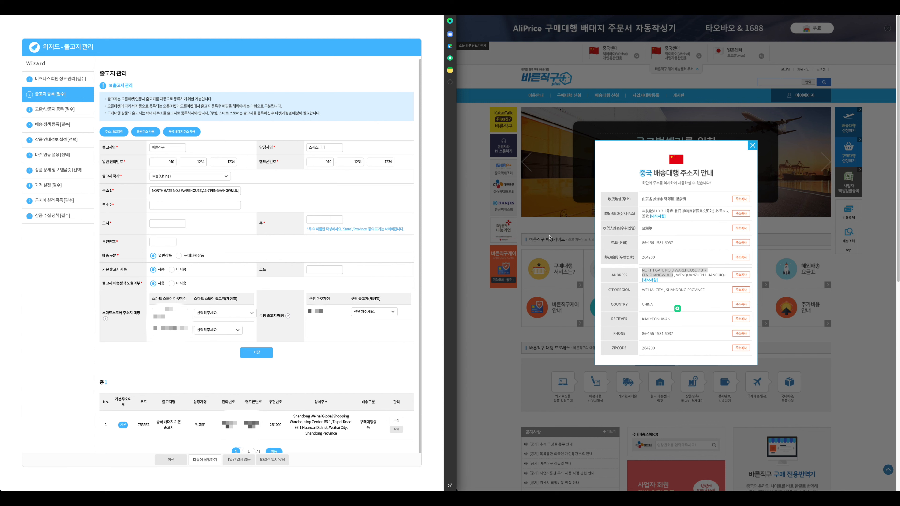
left_click(689, 275)
double_click(684, 276)
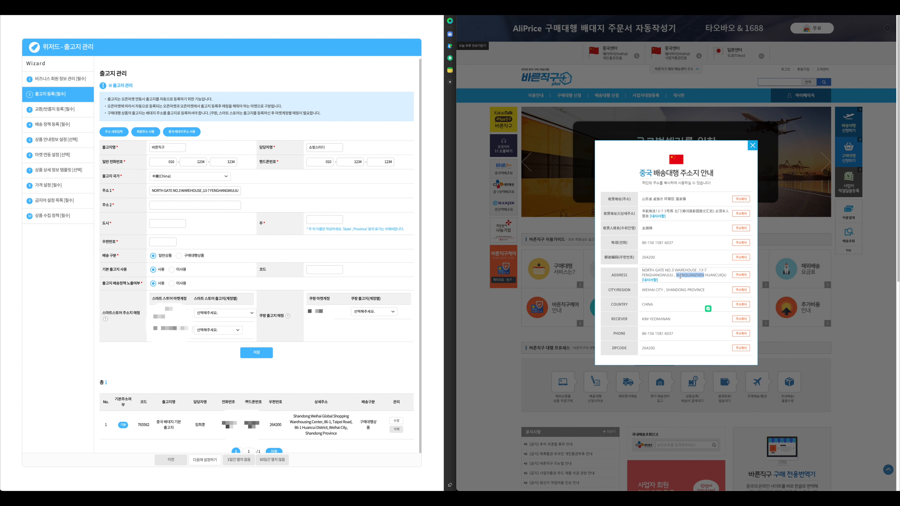
left_click_drag(680, 276, 727, 276)
key("ctrl+c")
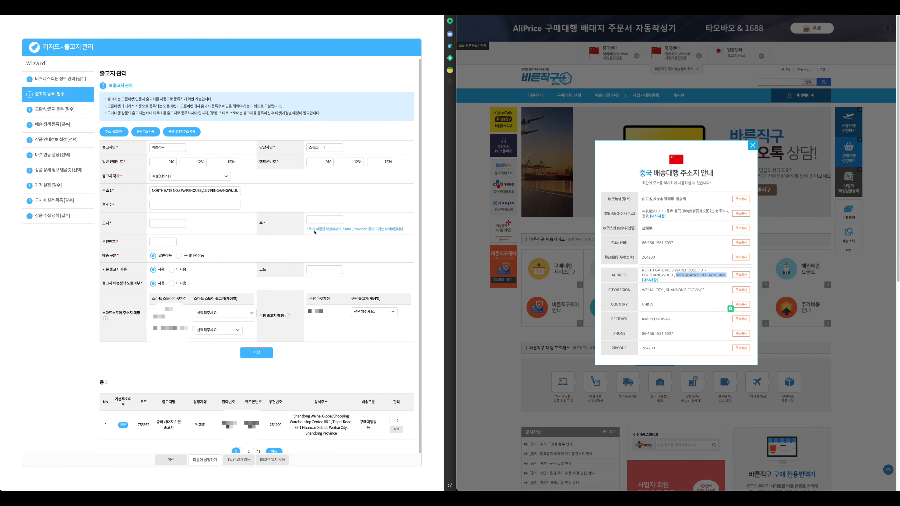
left_click(181, 206)
key("ctrl+v")
Fill the city with WEIHAI CITY and the state with SHANDONG PROVINCE from the popup
left_click(639, 289)
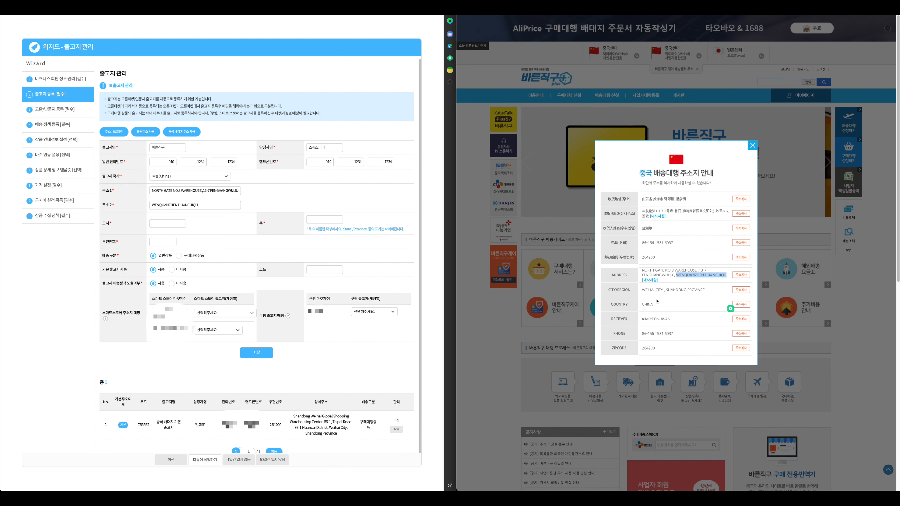
left_click_drag(641, 290, 705, 290)
key("ctrl+c")
left_click(168, 223)
key("ctrl+v")
left_click(684, 291)
key("ctrl+c")
left_click(324, 219)
key("ctrl+v")
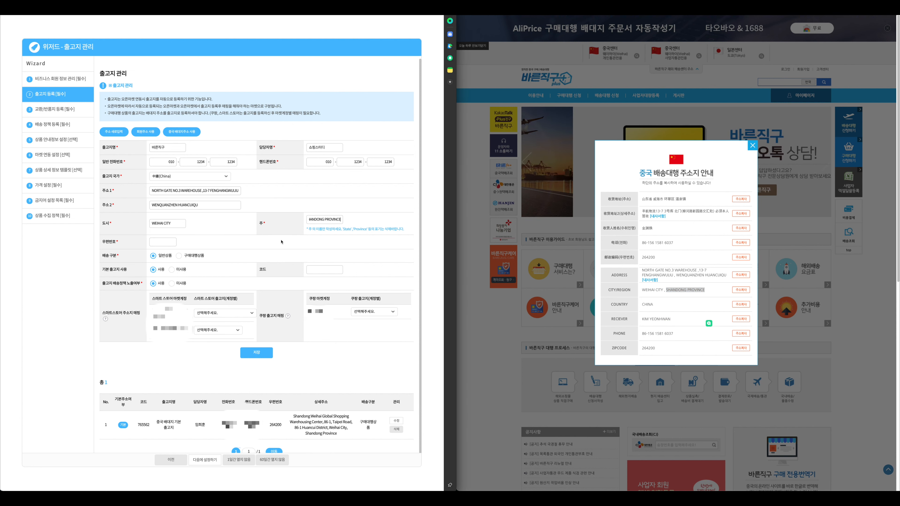
Copy postal code 264200 into the zip code field
left_click(651, 312)
double_click(648, 348)
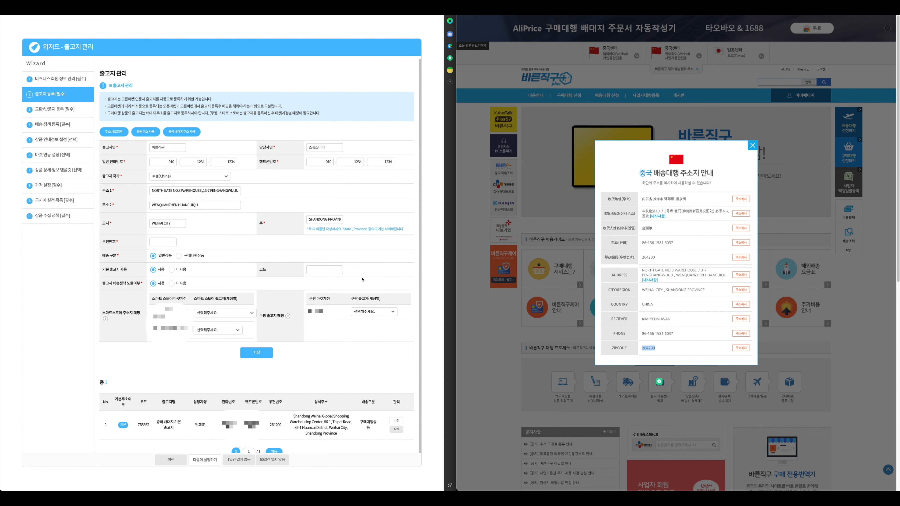
left_click(161, 241)
key("ctrl+v")
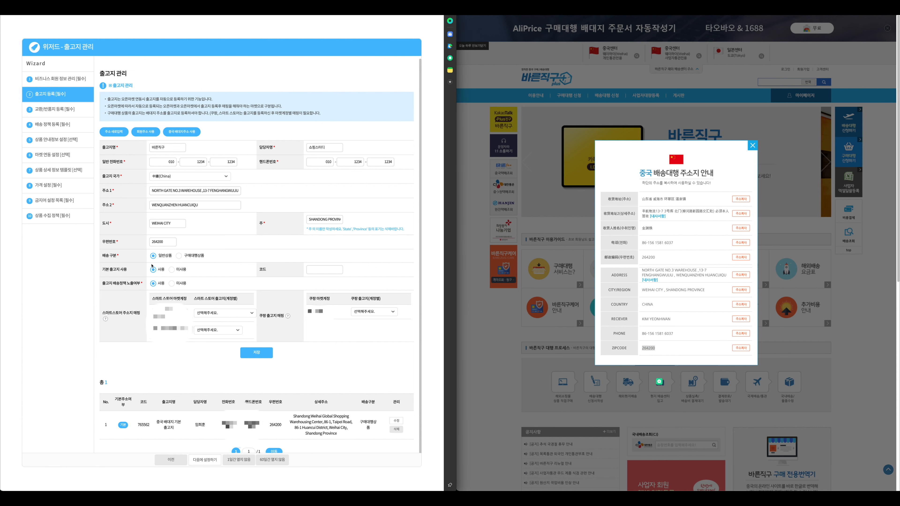
Set the shipping type to purchase-agency goods and enter origin code 7834923
left_click_drag(102, 256, 116, 256)
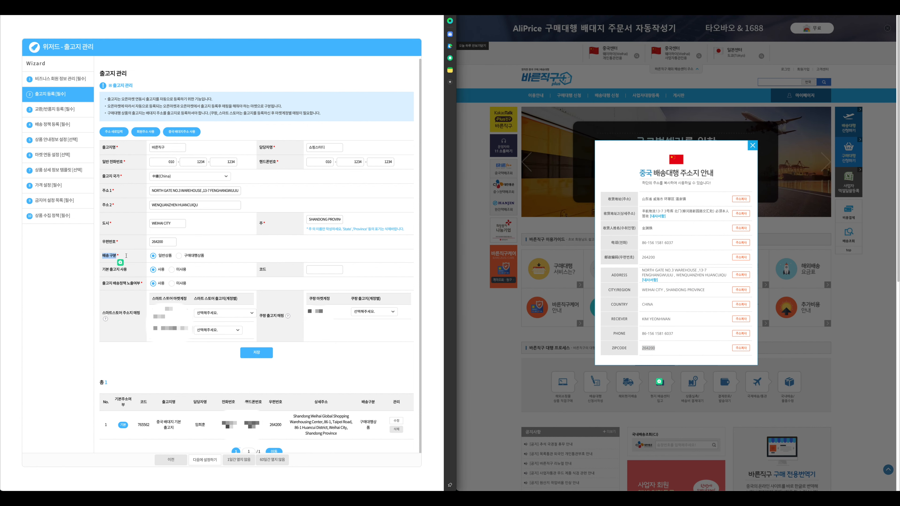
left_click(179, 257)
left_click(317, 270)
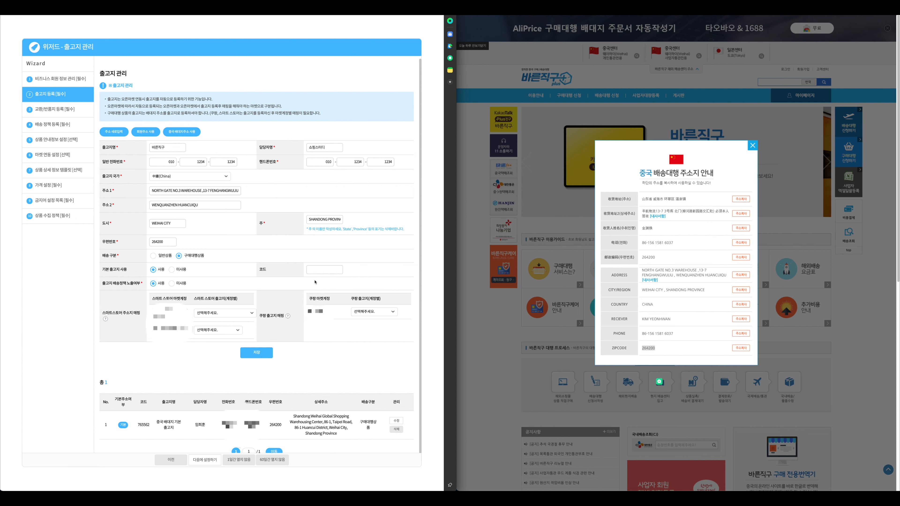
type("12345678")
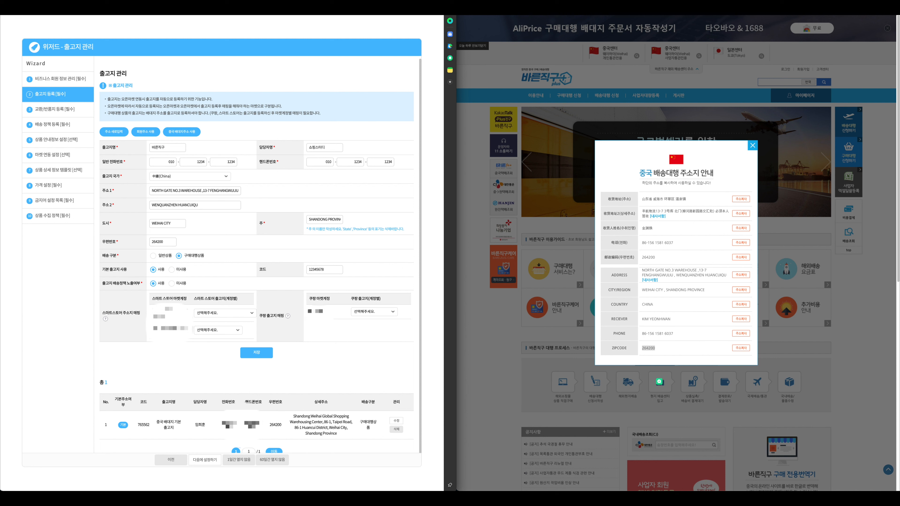
key("BackSpace")
key("BackSpace")
key("BackSpace")
key("BackSpace")
key("BackSpace")
key("BackSpace")
key("BackSpace")
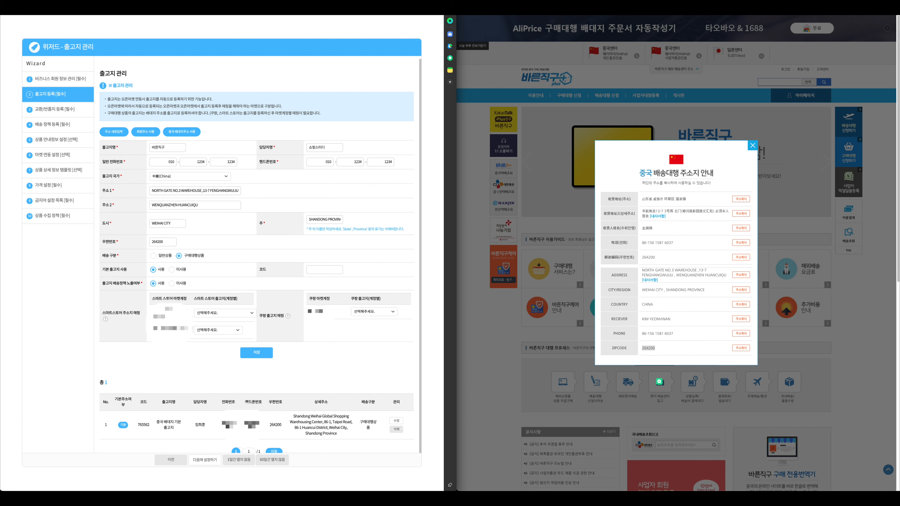
type("78349232")
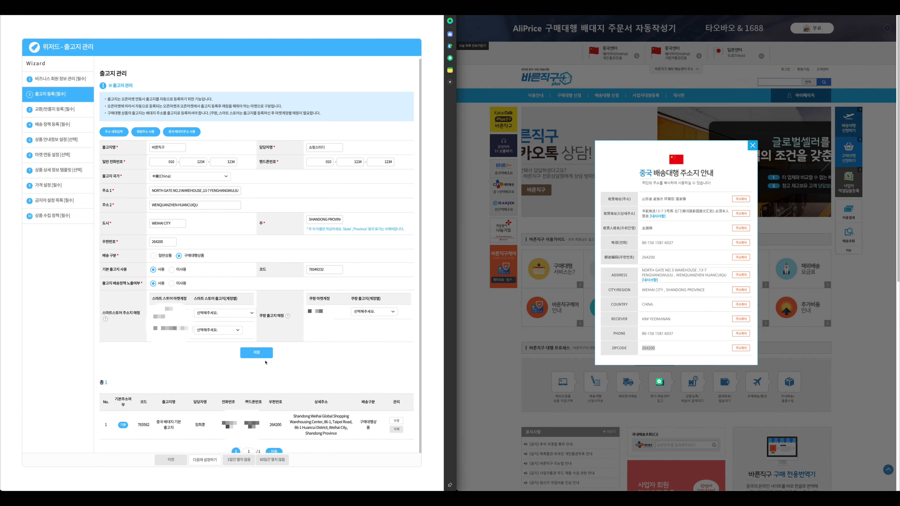
Skip past the return address step and open the 구매대행_5000 shipping policy for editing
left_click(52, 112)
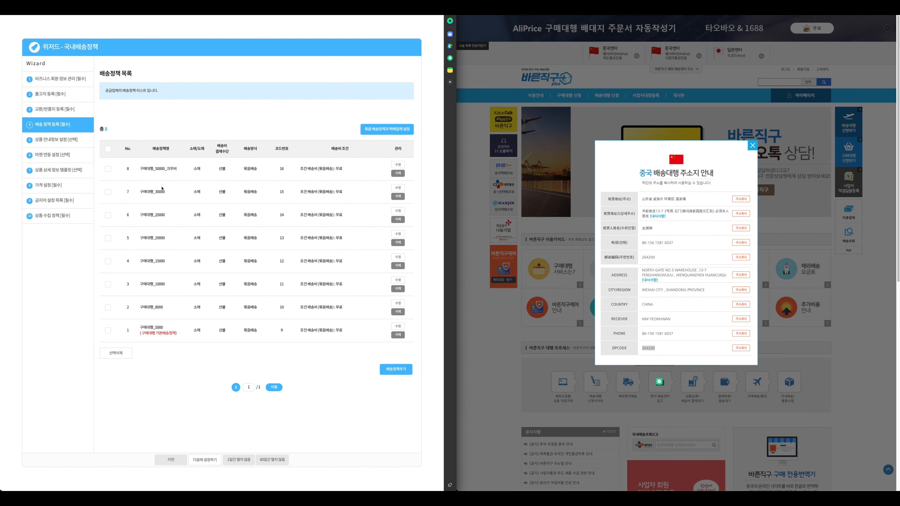
left_click(398, 326)
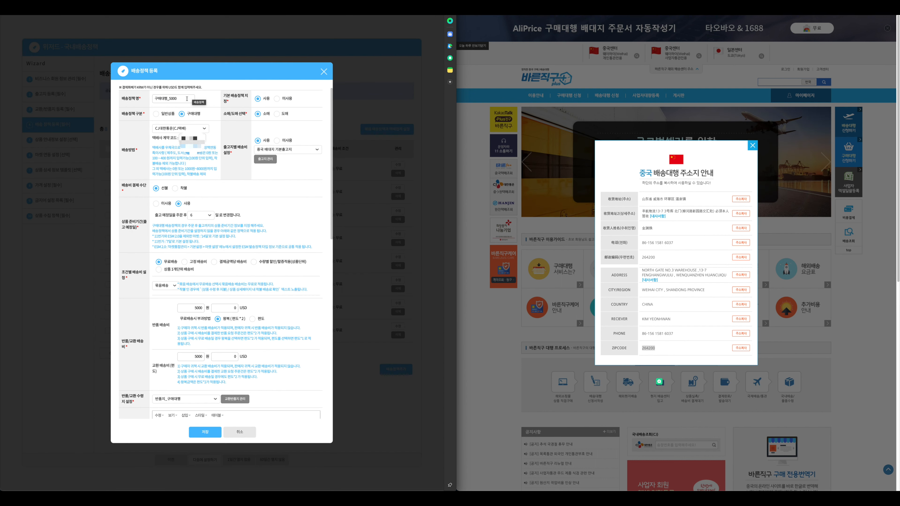
left_click(187, 99)
left_click_drag(155, 97, 167, 99)
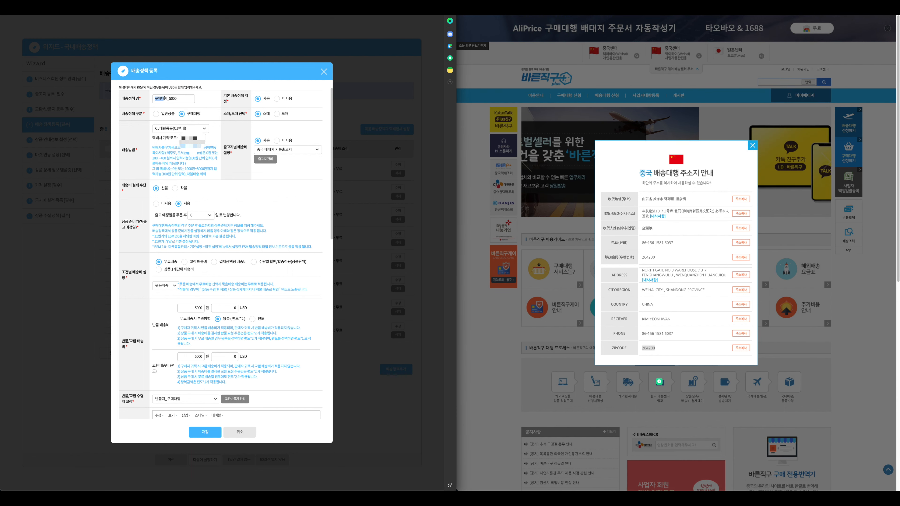
left_click(167, 99)
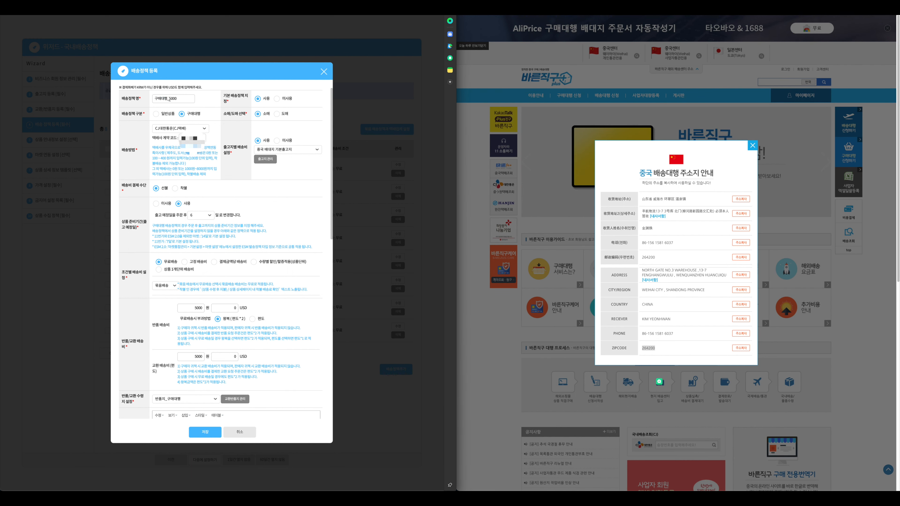
left_click_drag(155, 99, 166, 98)
left_click(170, 99)
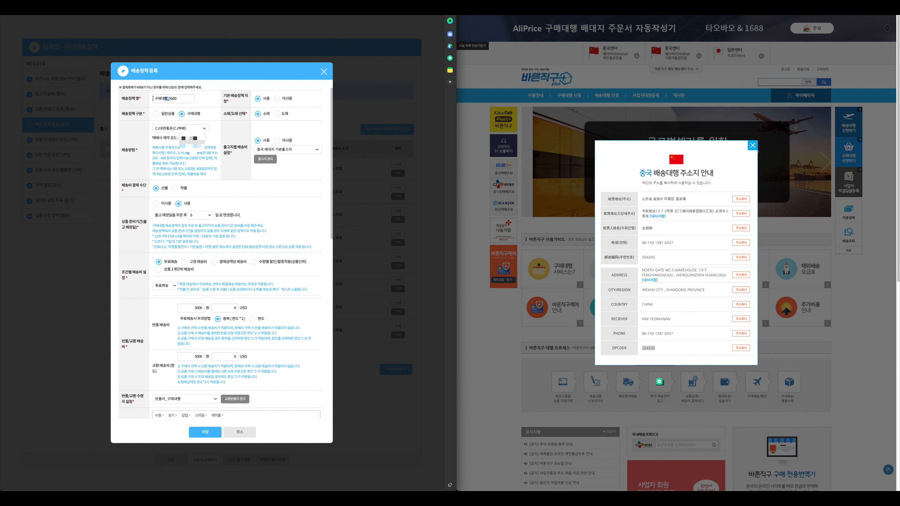
left_click_drag(171, 99, 180, 99)
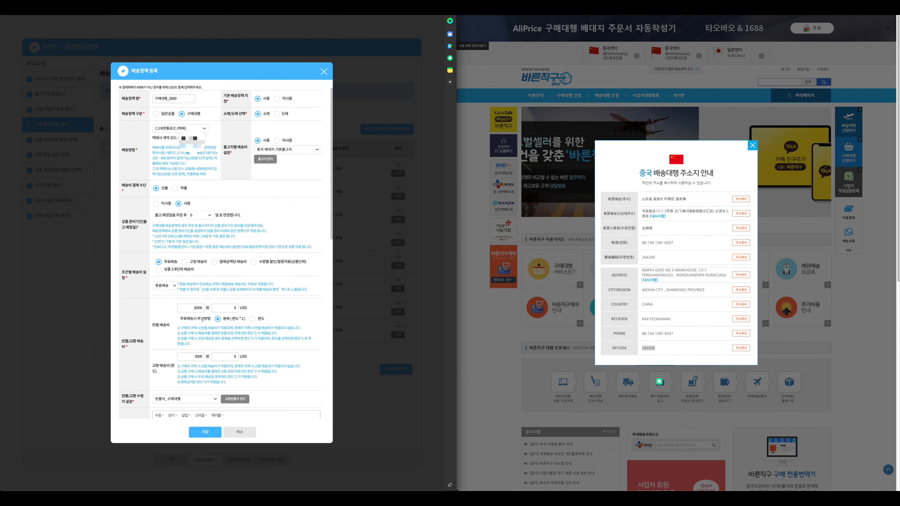
left_click_drag(194, 308, 204, 308)
left_click(194, 356)
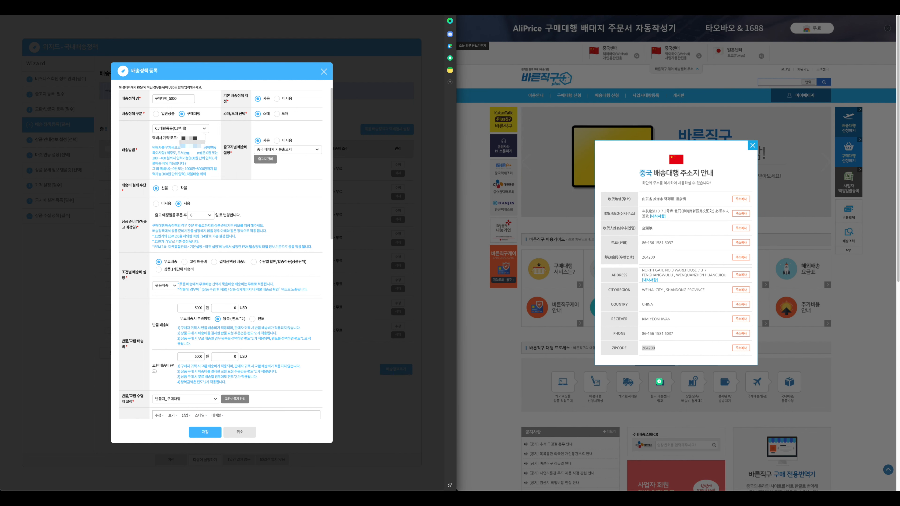
left_click_drag(224, 114, 247, 114)
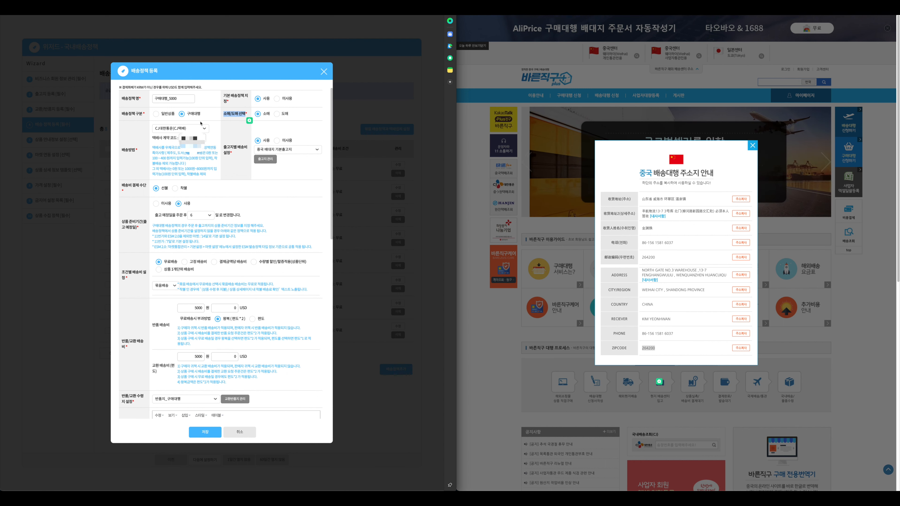
left_click(199, 146)
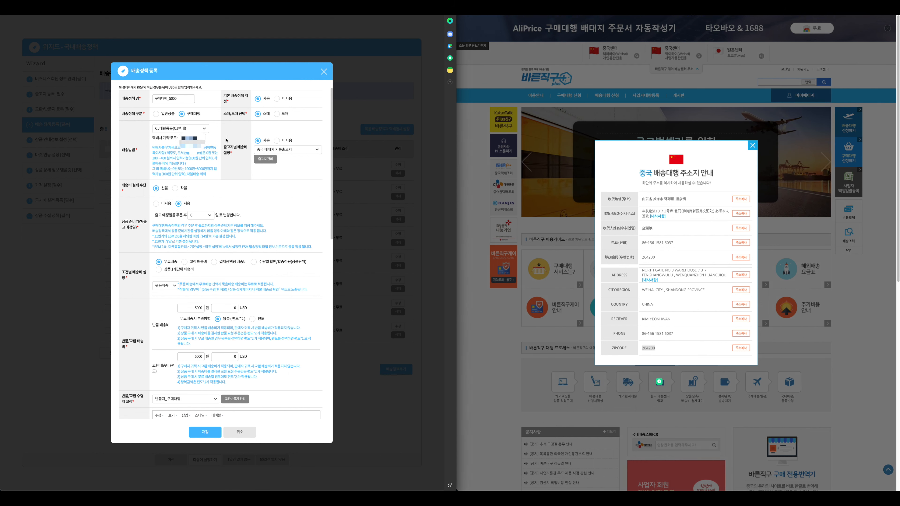
left_click(289, 150)
left_click(289, 150)
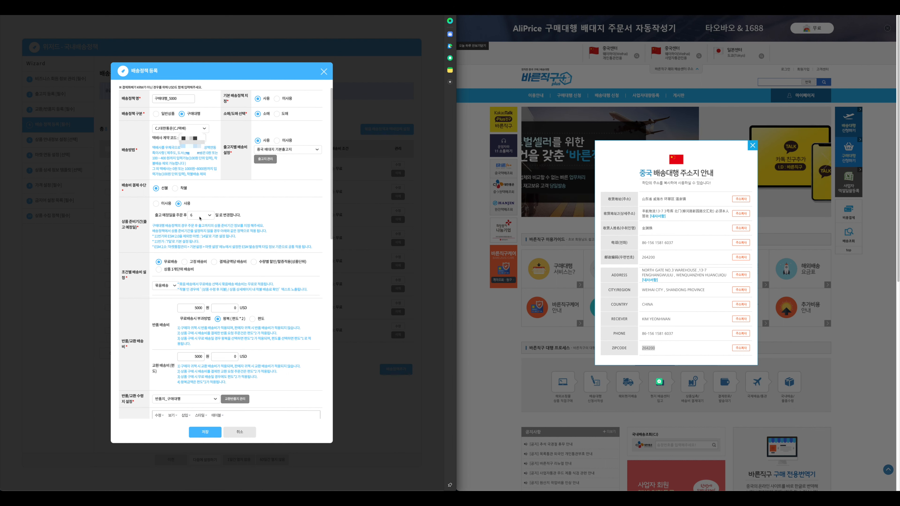
left_click(200, 217)
left_click(200, 217)
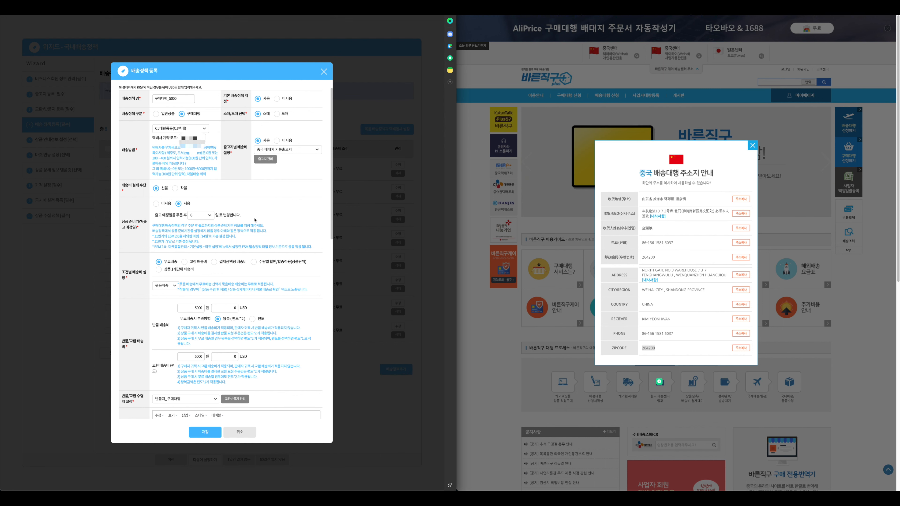
Keep 반품지_구매대행 as return address, with 제주 4000 and 도서산간 7000 surcharges, and save 구매대행_5000
scroll(255, 219, "down", 1)
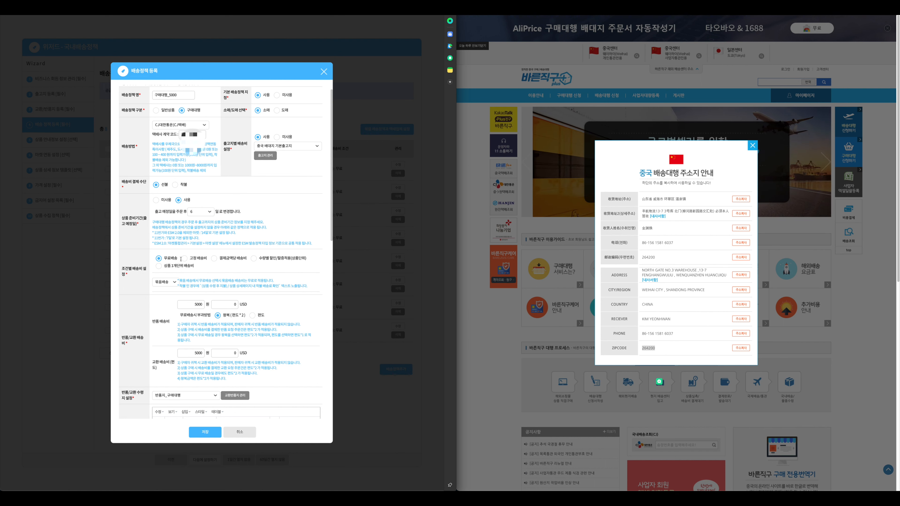
scroll(181, 259, "up", 1)
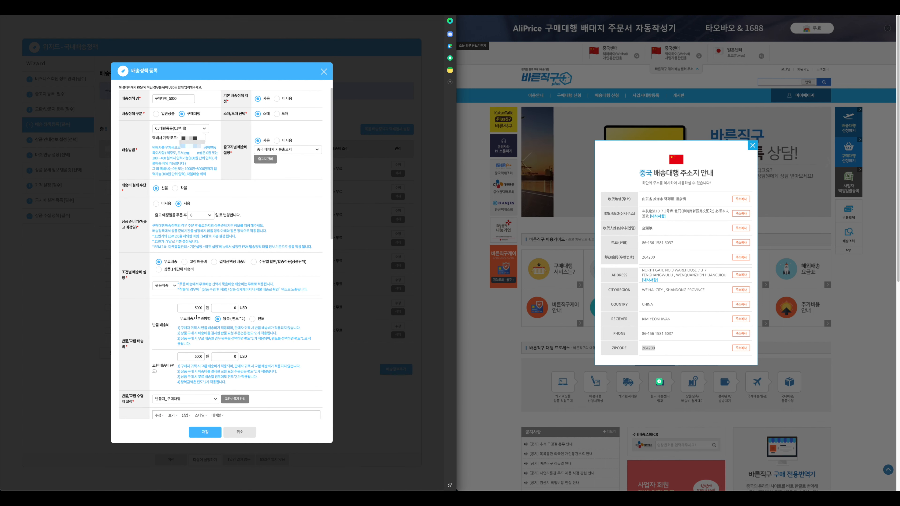
scroll(202, 355, "down", 2)
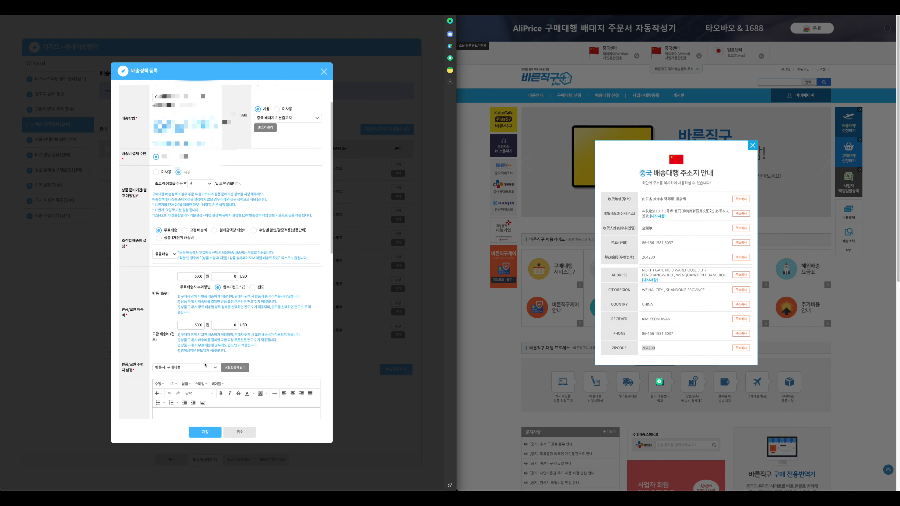
scroll(204, 365, "down", 2)
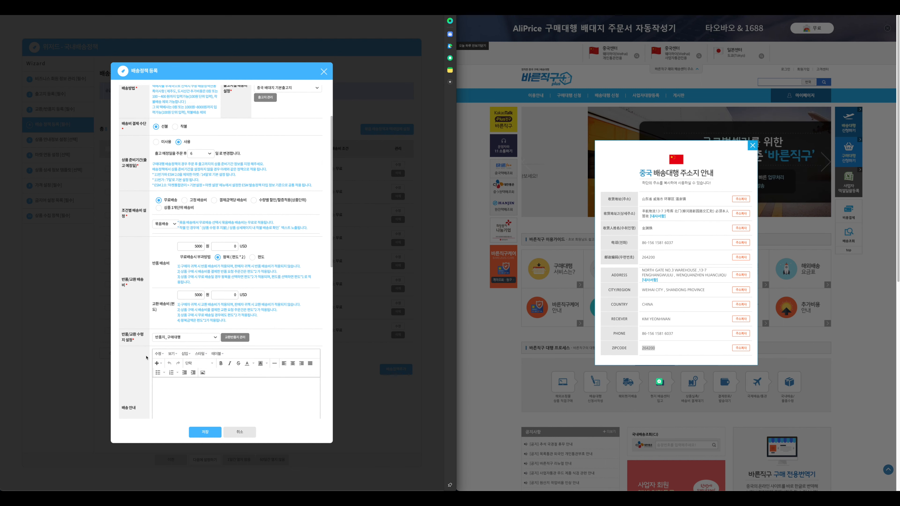
left_click(188, 339)
left_click(188, 338)
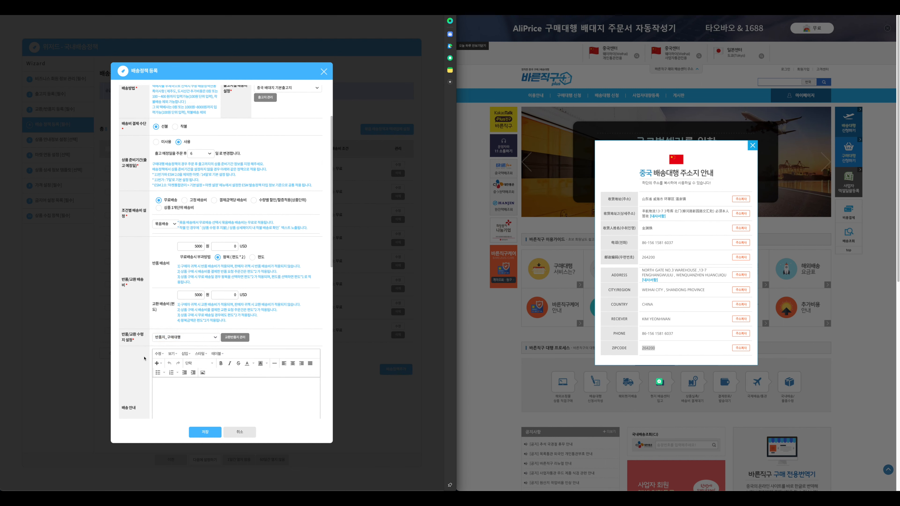
scroll(144, 358, "down", 20)
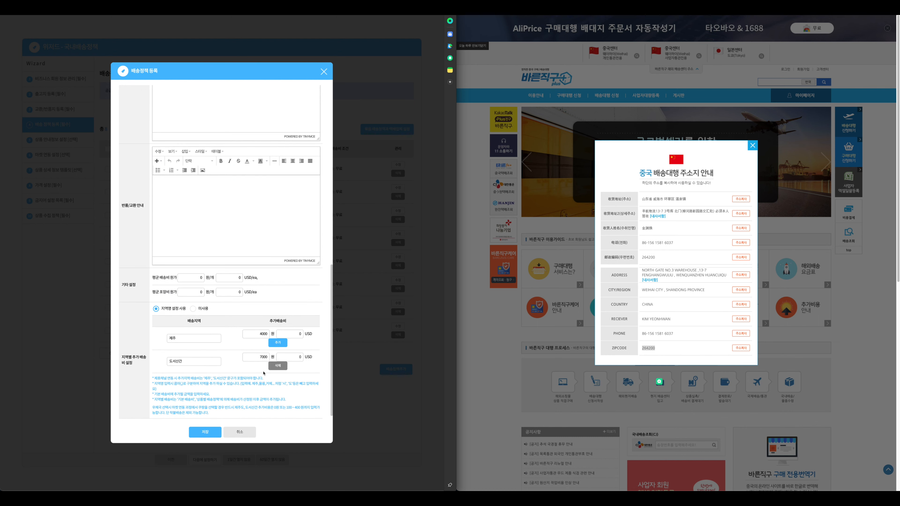
left_click(254, 359)
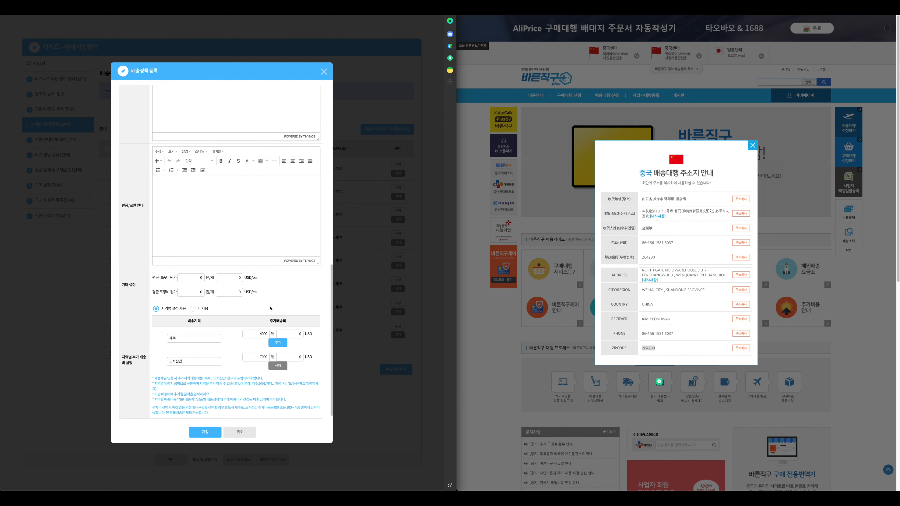
left_click(205, 432)
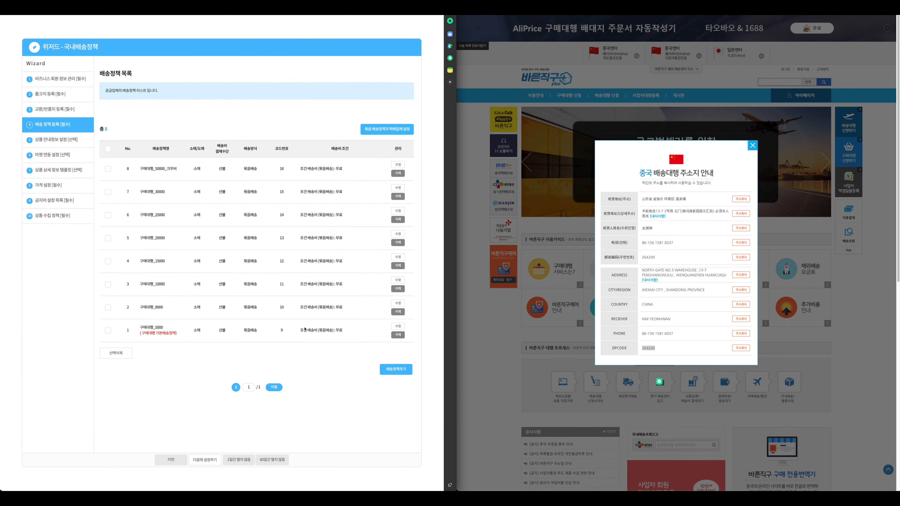
left_click(399, 304)
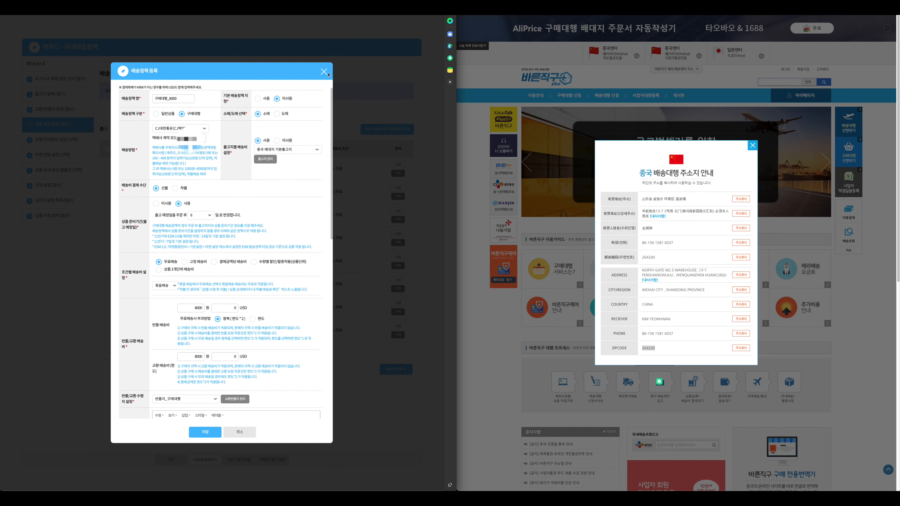
left_click(324, 72)
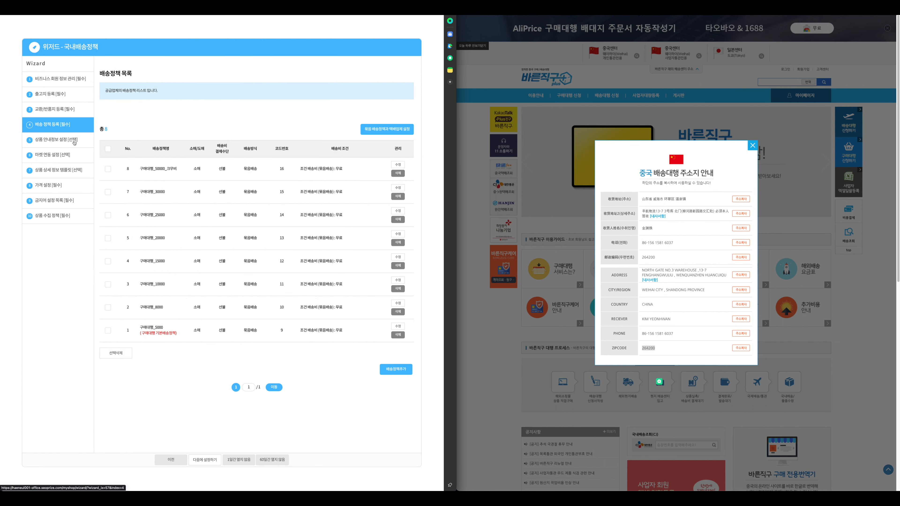
left_click(74, 140)
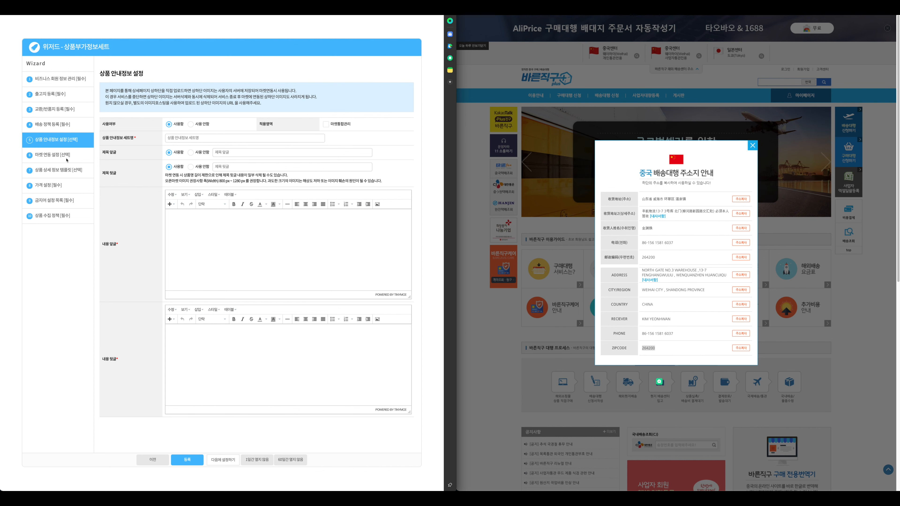
Step through 마켓 연동 설정 to the 상품 상세 정보 템플릿 step
left_click(66, 156)
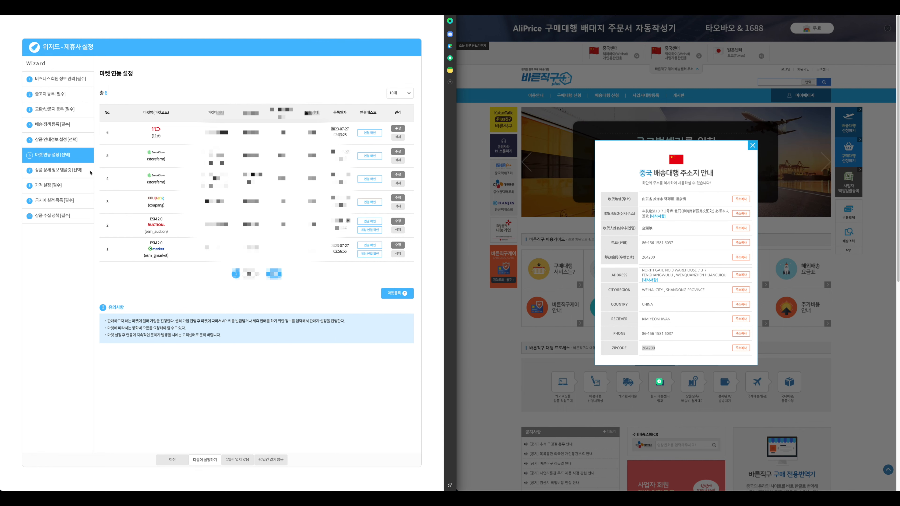
left_click(91, 173)
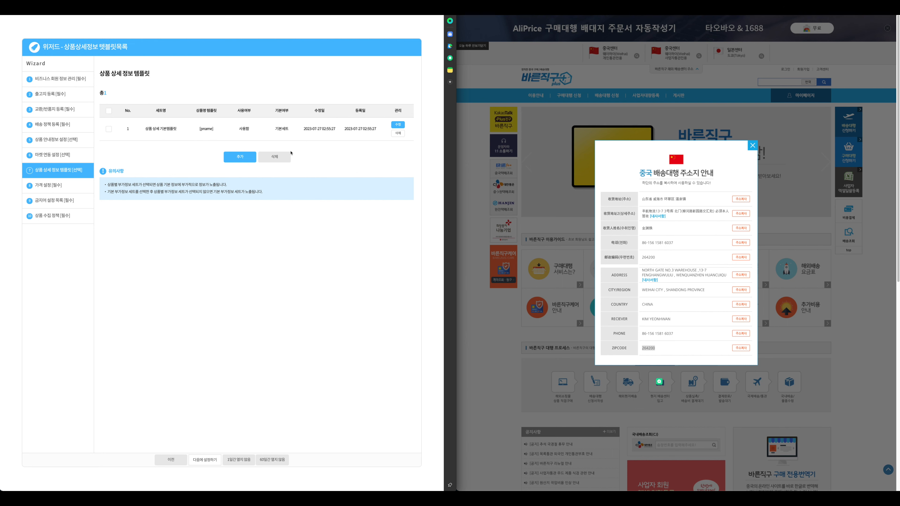
Open a new detail template, review its [pname] product name format, then close the editor
left_click(246, 157)
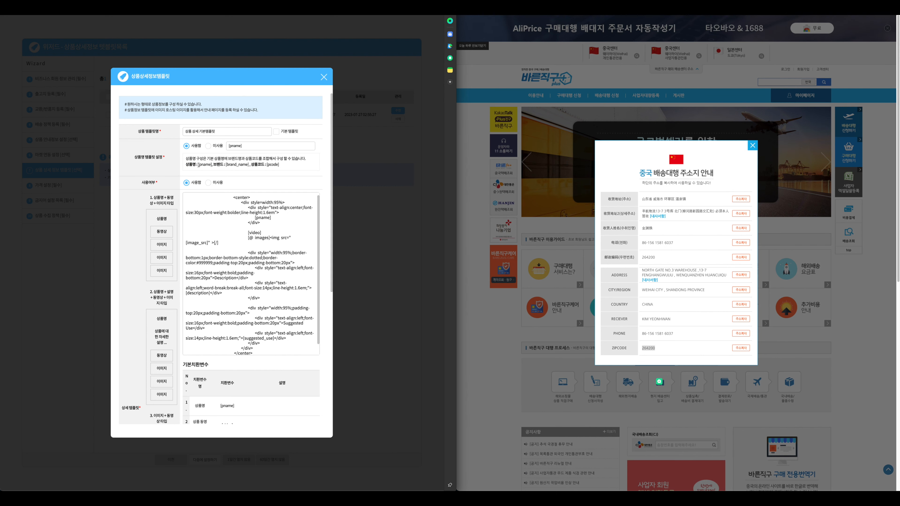
left_click_drag(198, 166, 212, 165)
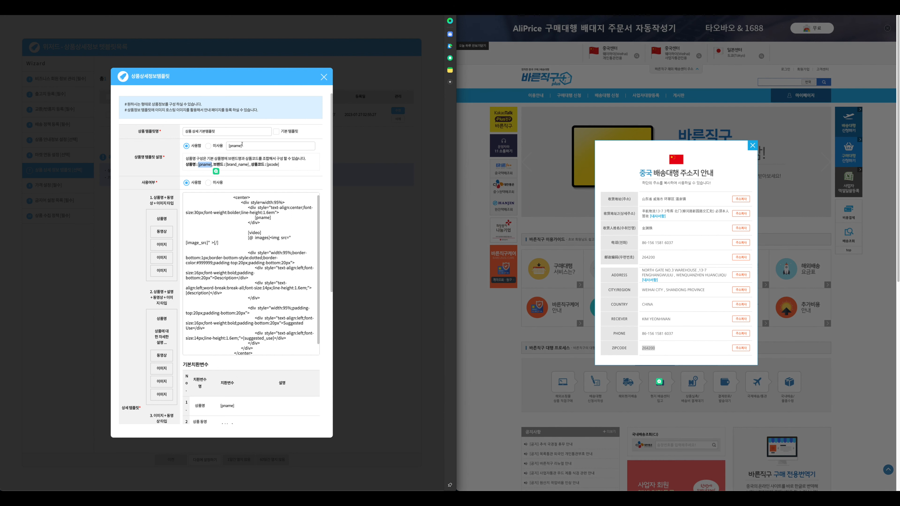
left_click_drag(242, 145, 228, 146)
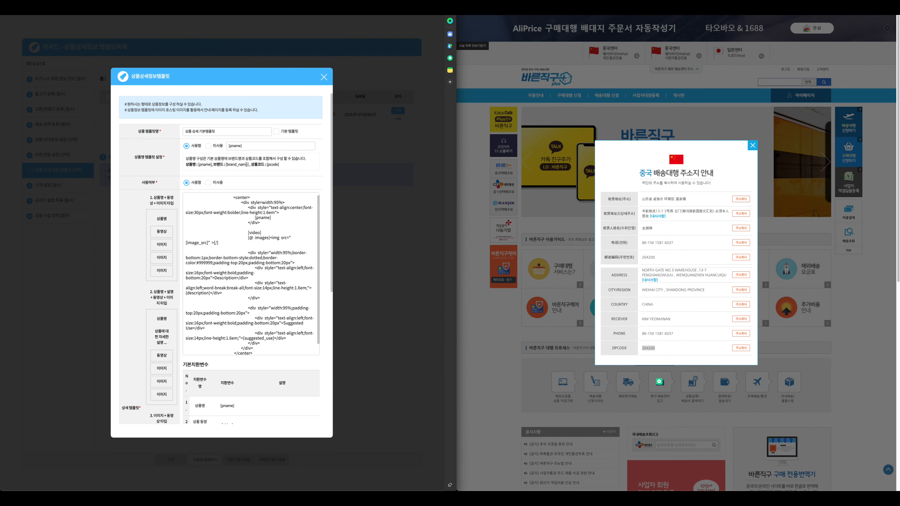
left_click(165, 168)
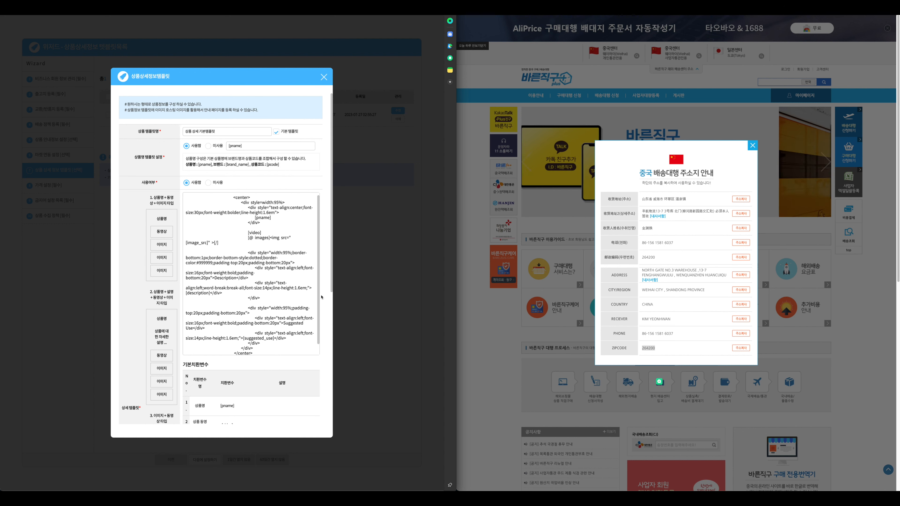
scroll(324, 299, "down", 6)
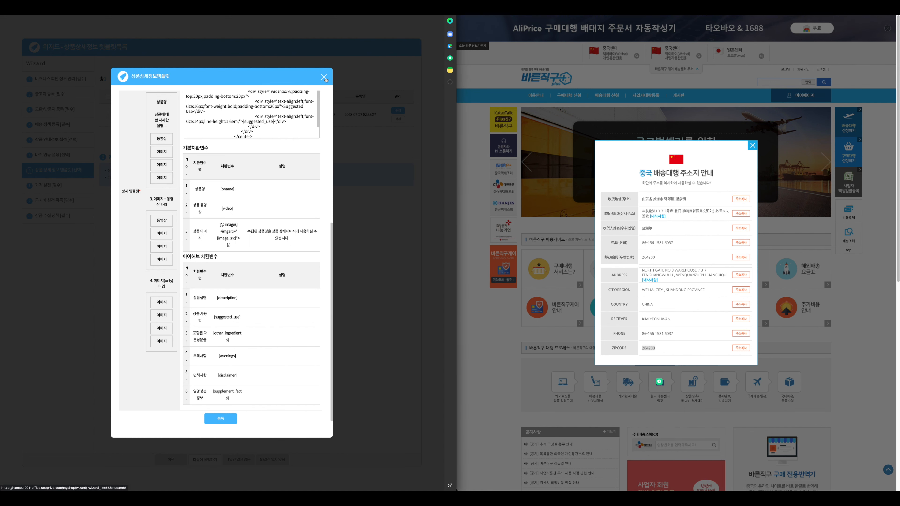
left_click(326, 79)
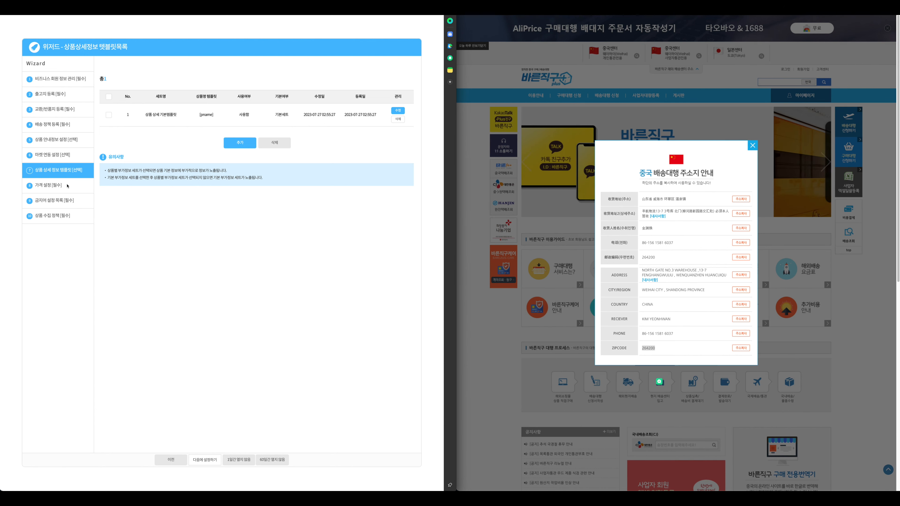
In 가격 설정, load the 알리_19%+7,000원(USD-KRW) rate type: 1350원/USD, 19% margin, 7000원 fee
left_click(54, 188)
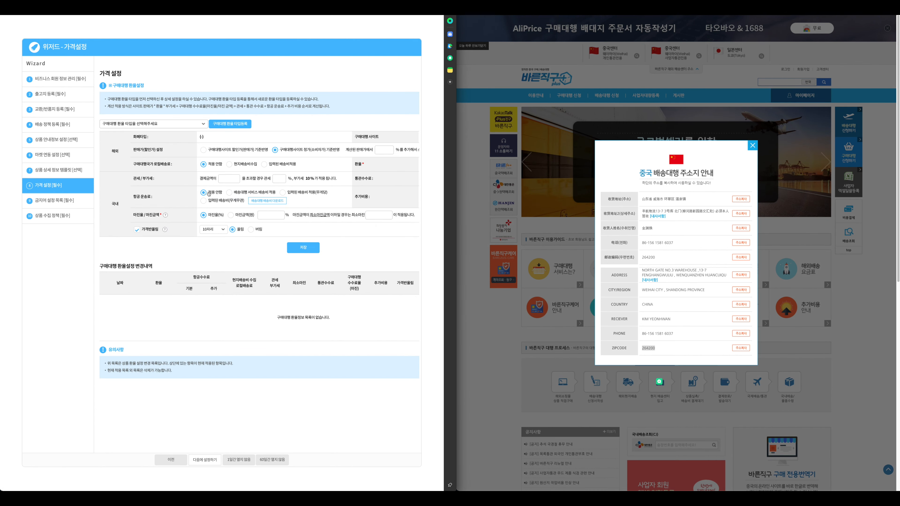
left_click(152, 123)
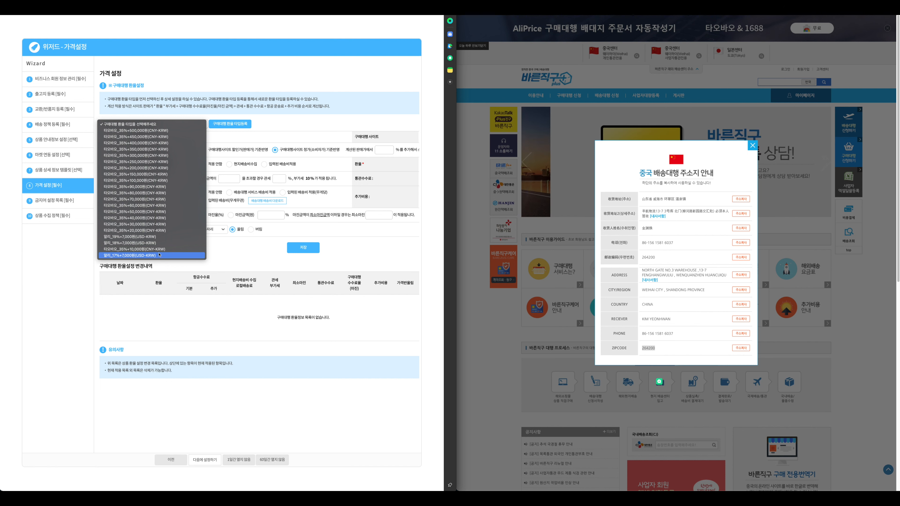
left_click(163, 237)
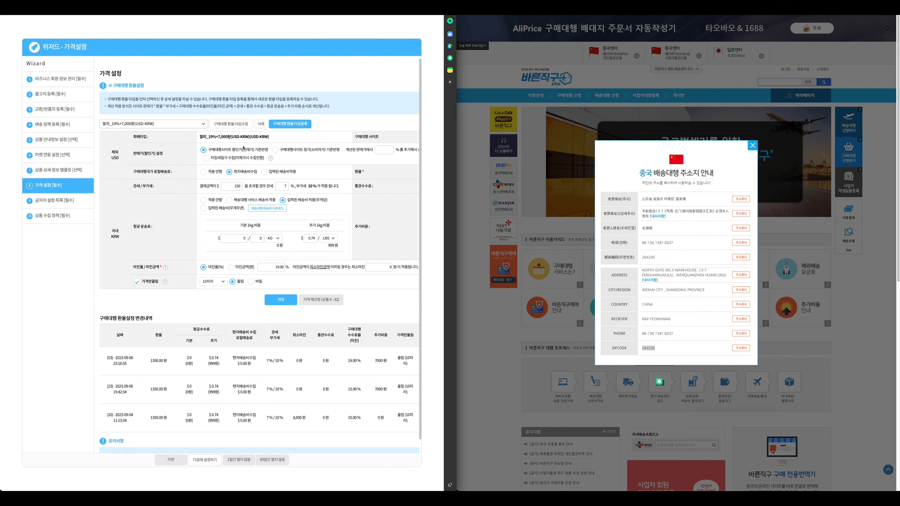
scroll(346, 164, "right", 5)
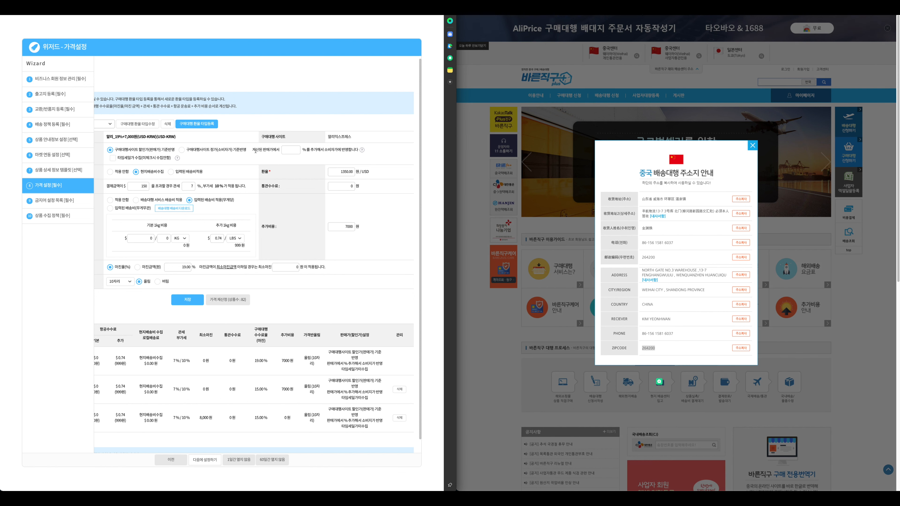
left_click_drag(255, 149, 338, 154)
left_click(300, 161)
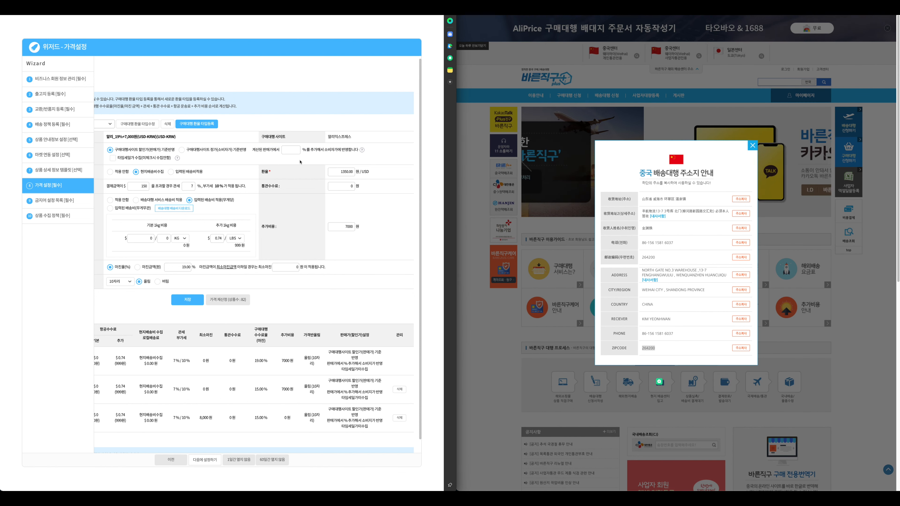
scroll(300, 164, "left", 1)
left_click(630, 177)
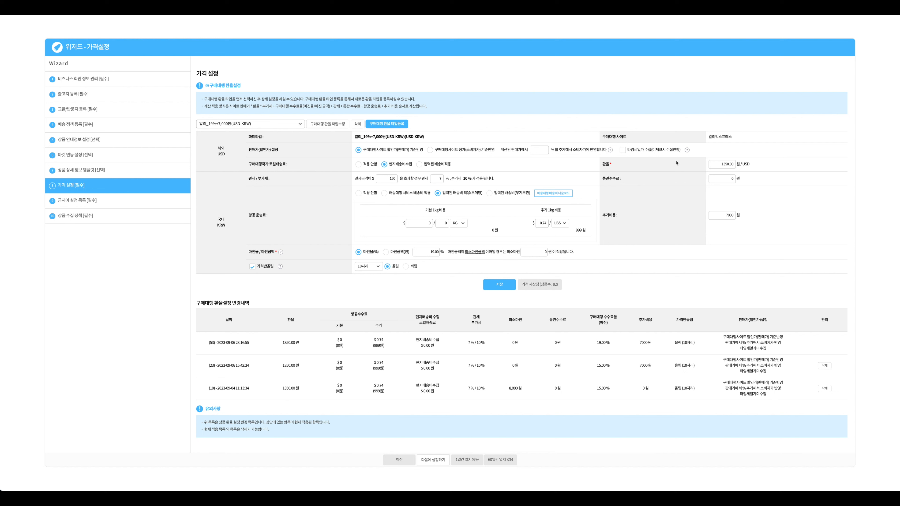
left_click_drag(721, 164, 741, 164)
left_click(715, 166)
double_click(715, 166)
left_click(716, 165)
left_click_drag(733, 166, 711, 166)
left_click(711, 166)
left_click_drag(737, 166, 709, 166)
left_click(709, 166)
left_click_drag(248, 179, 497, 182)
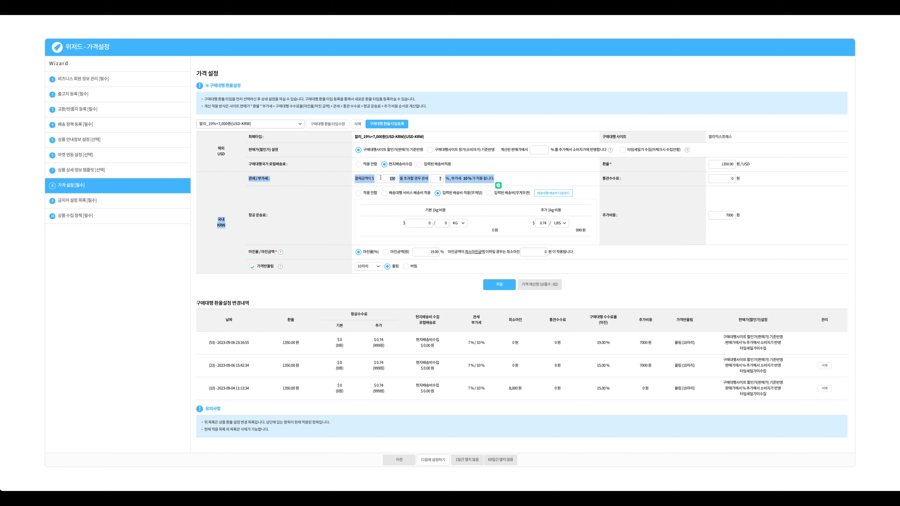
left_click(379, 179)
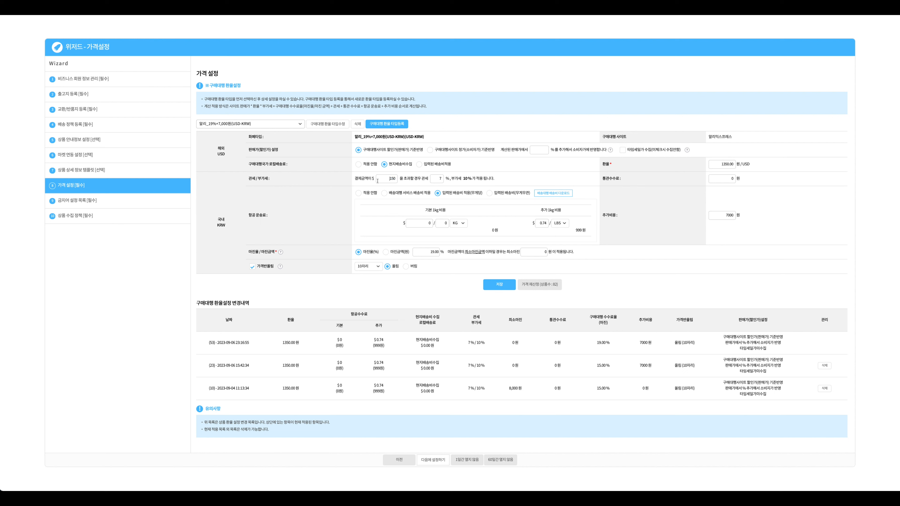
left_click_drag(386, 178, 397, 178)
type("99")
left_click_drag(386, 180, 395, 180)
type("15")
left_click_drag(484, 196, 443, 195)
left_click(503, 212)
left_click(509, 236)
left_click(532, 251)
key("BackSpace")
key("BackSpace")
key("BackSpace")
key("BackSpace")
key("BackSpace")
left_click_drag(617, 217, 602, 215)
left_click_drag(575, 253, 502, 252)
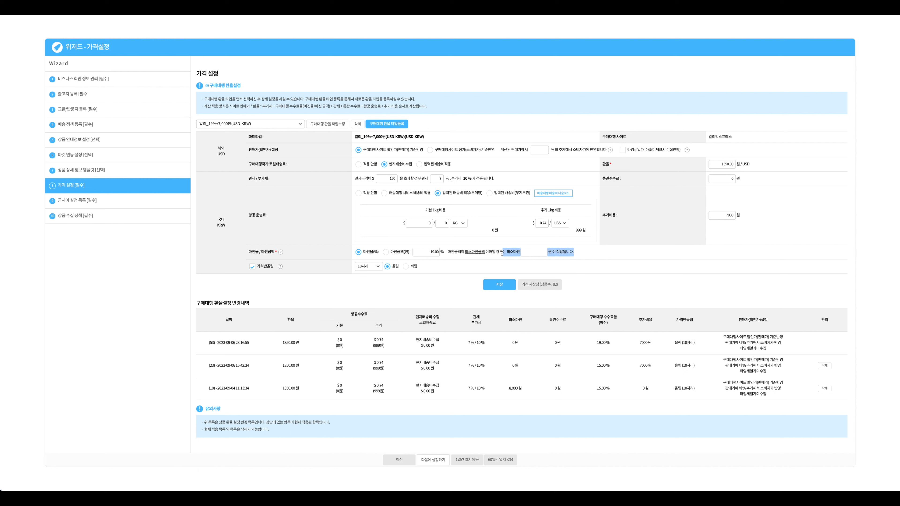
left_click(665, 234)
left_click_drag(723, 216, 761, 219)
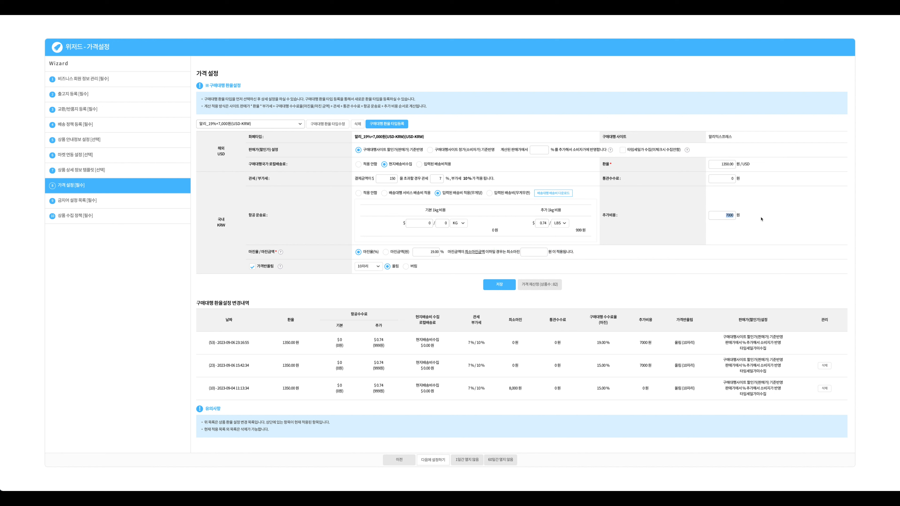
left_click(539, 251)
type("0")
left_click_drag(502, 252, 563, 252)
left_click(586, 237)
left_click_drag(603, 215, 740, 218)
left_click(527, 266)
left_click_drag(243, 266, 275, 271)
left_click(297, 273)
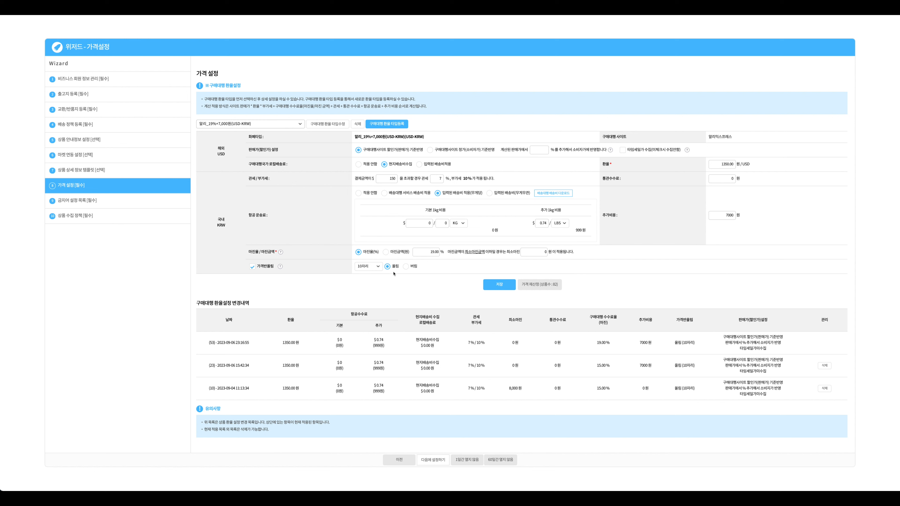
left_click(376, 267)
left_click(391, 289)
left_click(371, 268)
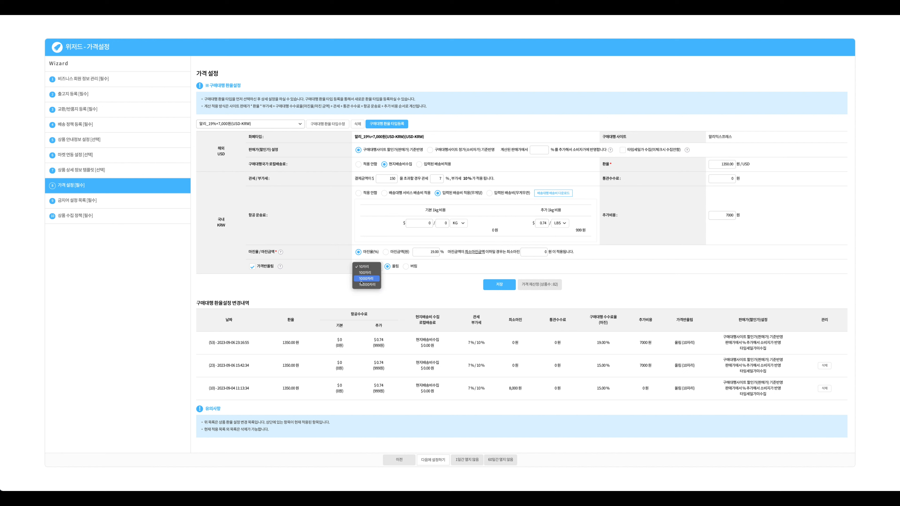
Keep 10자리 rounding, load the 타오바오_35%+20,000원(CNY-KRW) rate type, and apply entered per-weight air freight
left_click(381, 284)
left_click(272, 125)
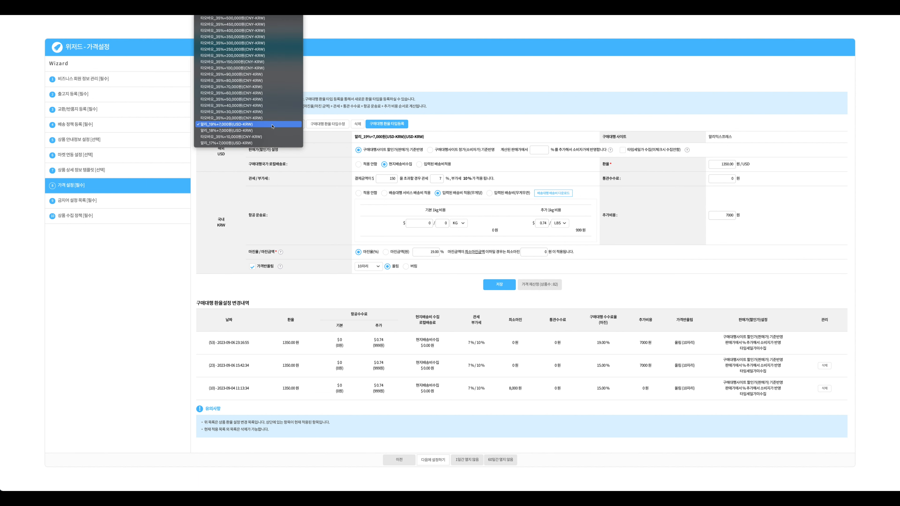
left_click(269, 118)
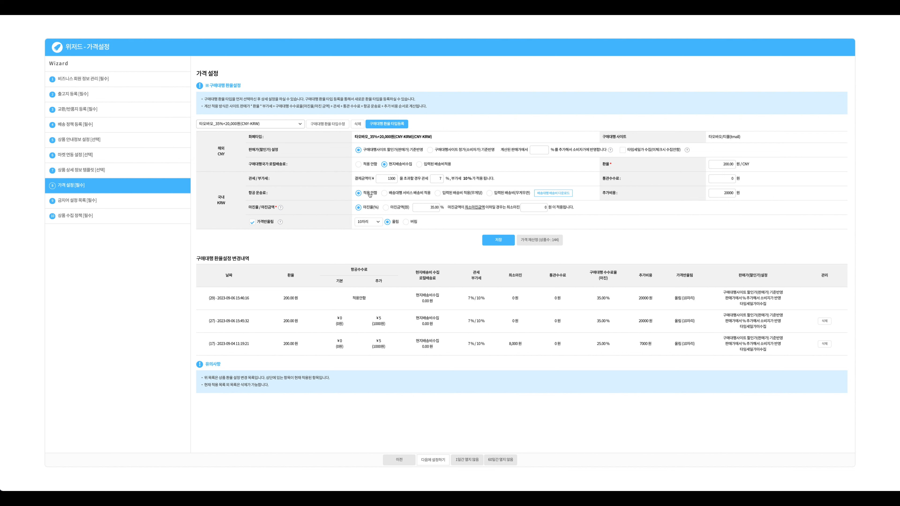
left_click(438, 193)
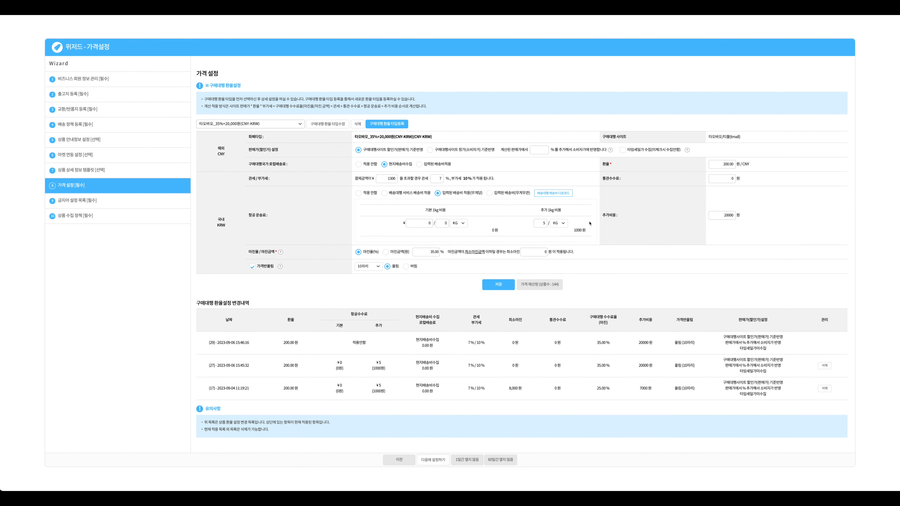
left_click(263, 123)
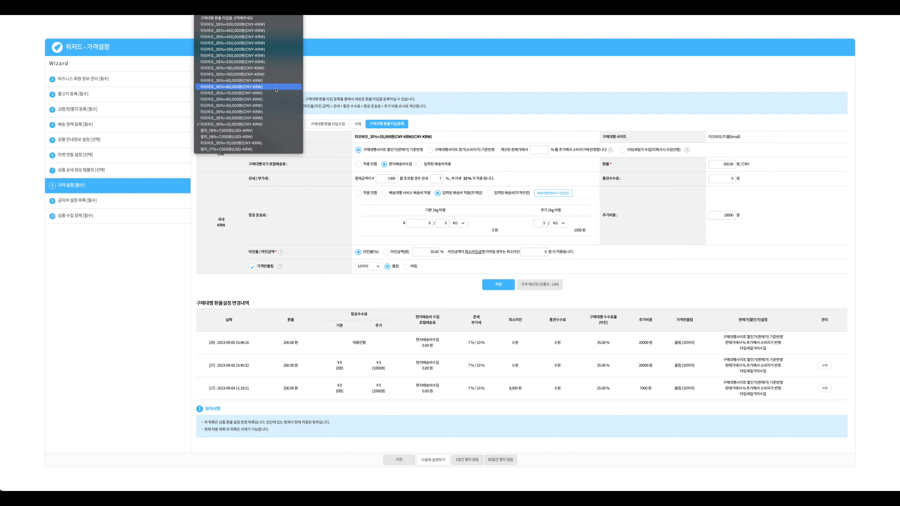
Reload the 타오바오_35%+20,000원 rate type and review its sale-price basis, air freight and 200.00 rate
left_click(248, 124)
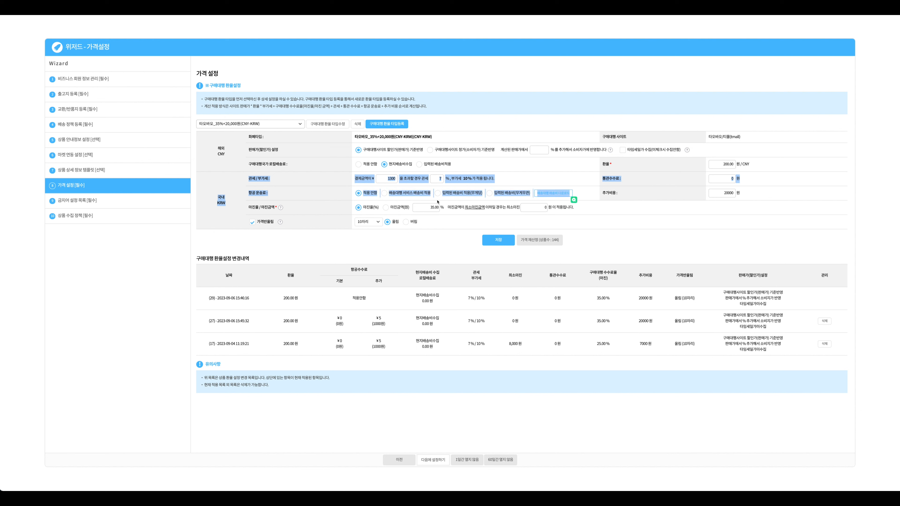
left_click(272, 124)
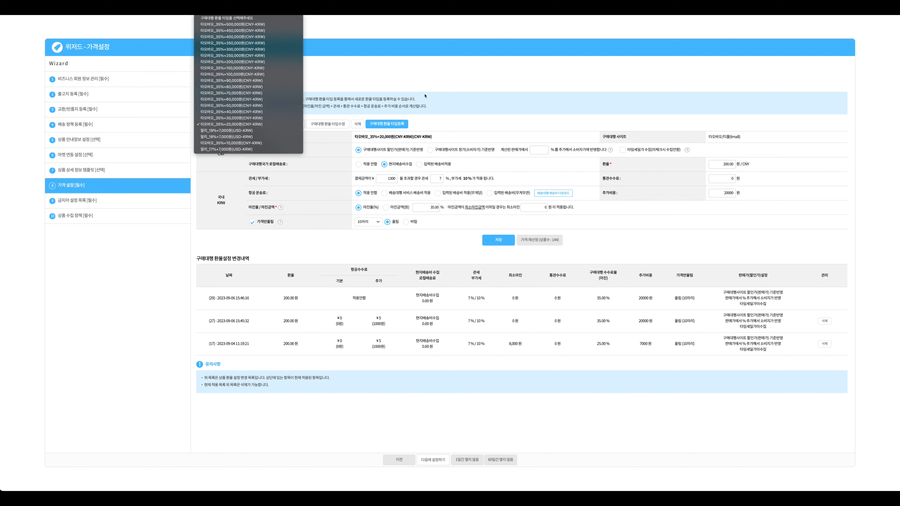
left_click(639, 194)
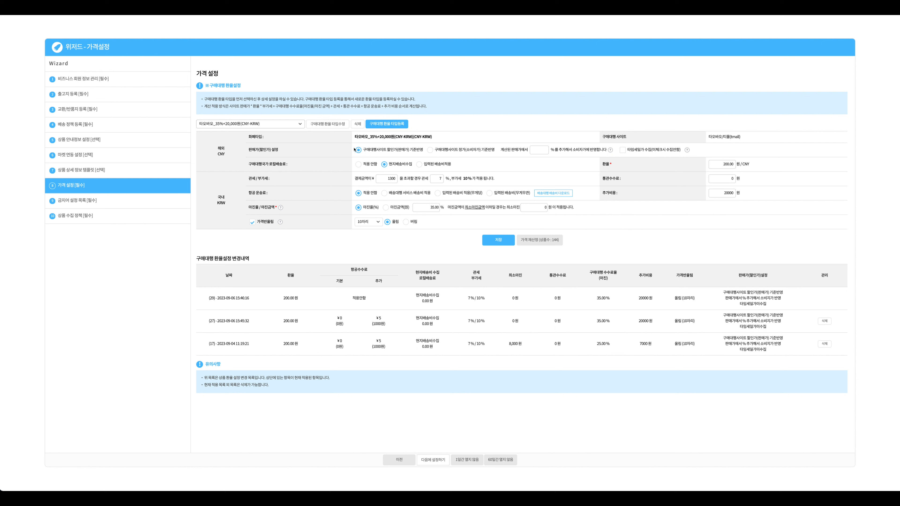
left_click_drag(354, 150, 424, 151)
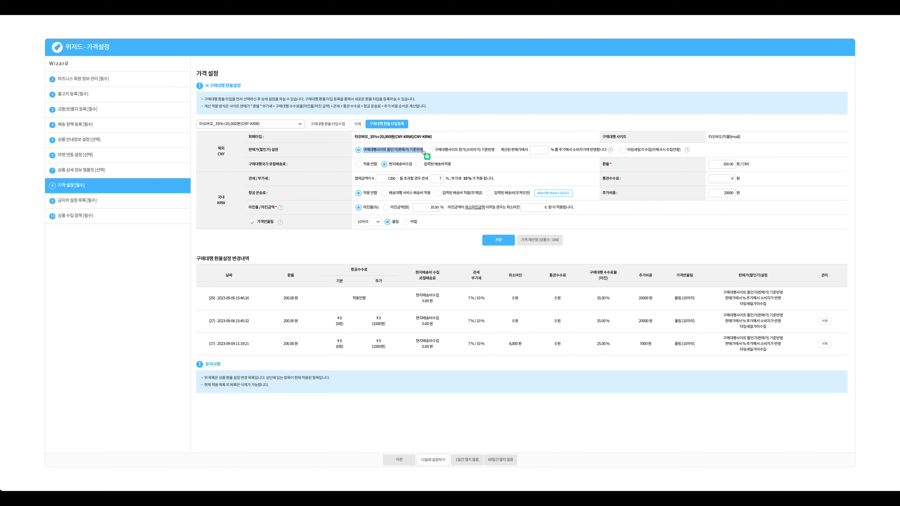
left_click(396, 171)
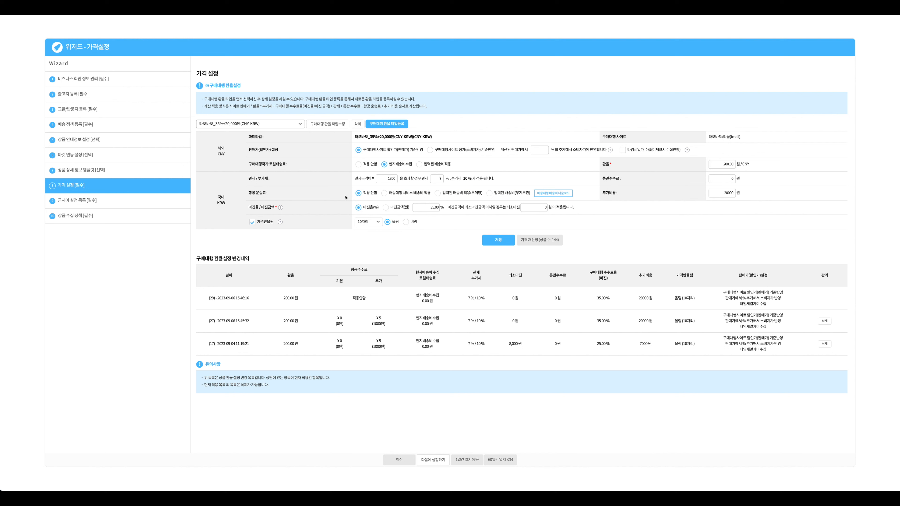
left_click_drag(345, 196, 537, 199)
left_click(640, 173)
double_click(726, 164)
left_click(588, 234)
Go to the banned-word list step and edit the 금지어 entry, selecting the word 티파니
left_click(102, 201)
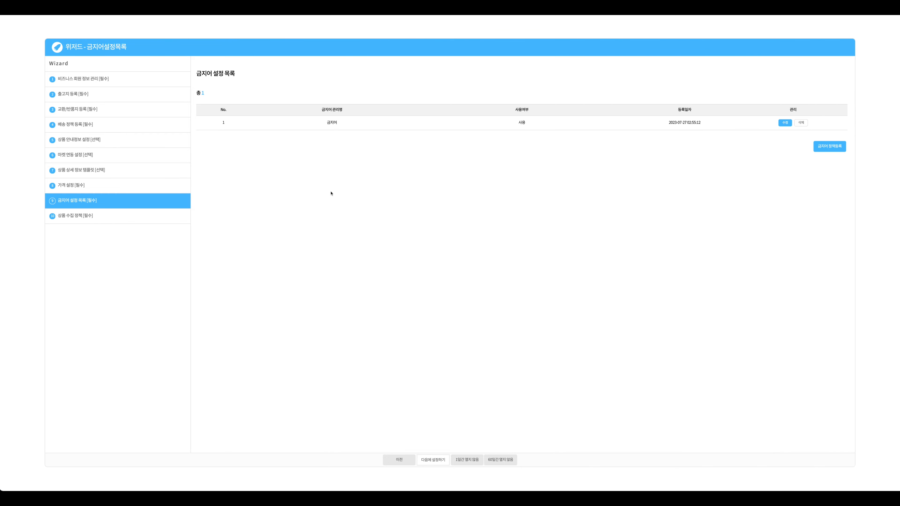
left_click(784, 123)
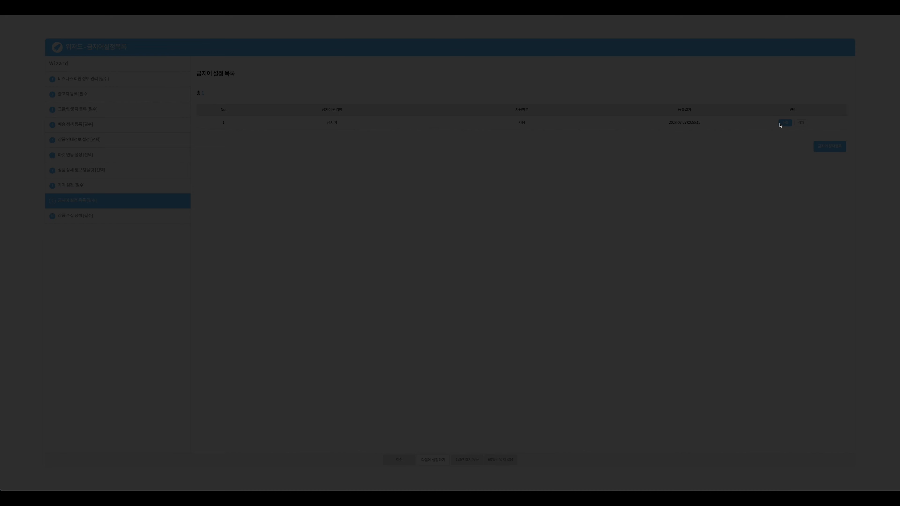
left_click_drag(365, 203, 341, 203)
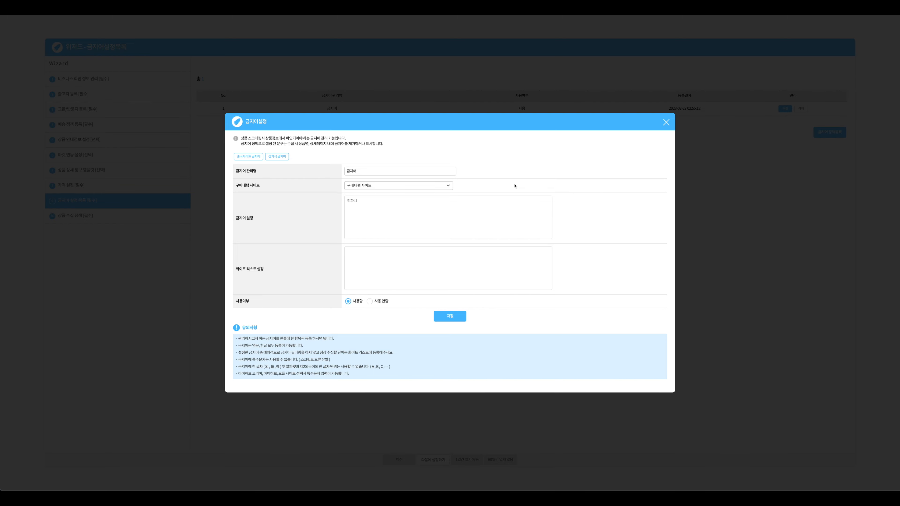
Close the 금지어설정 dialog and move on to the product collection policy step
left_click(665, 123)
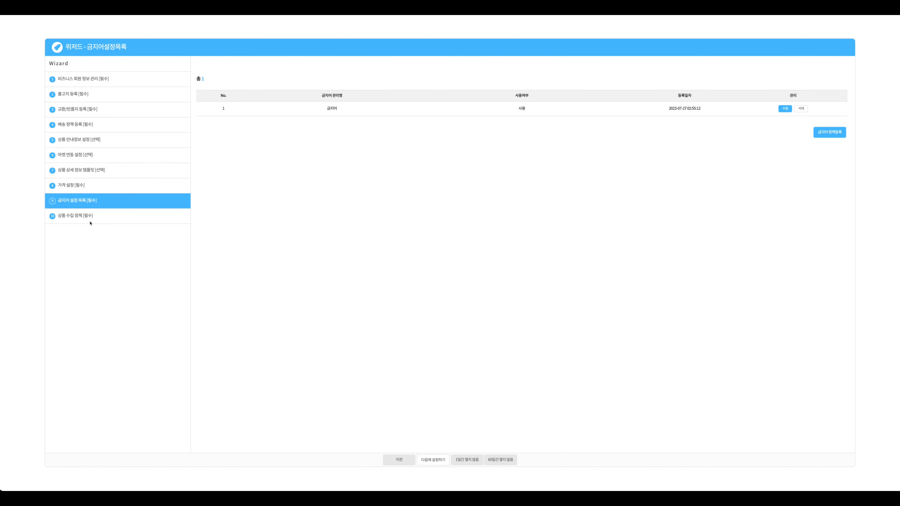
left_click(91, 219)
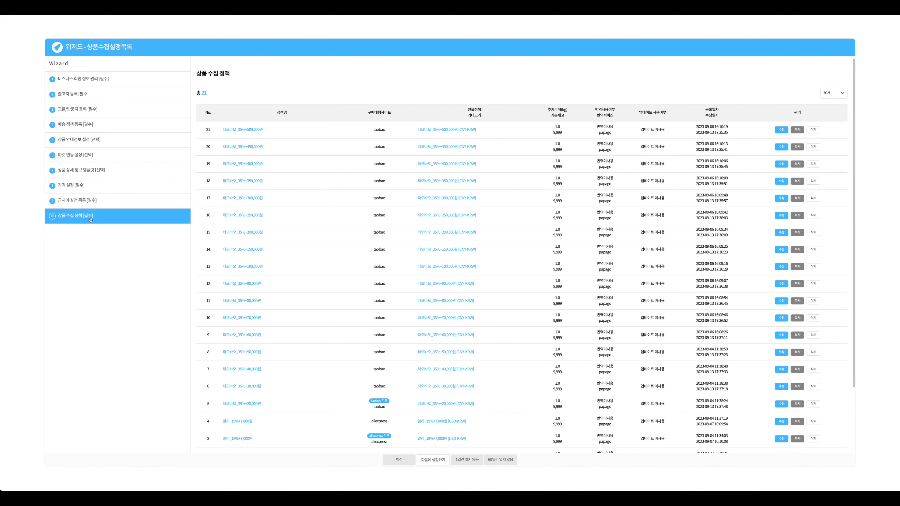
Open the AliExpress policy 알리_17%+7,000원 in the 상품수집설정 dialog for editing
scroll(474, 299, "down", 1)
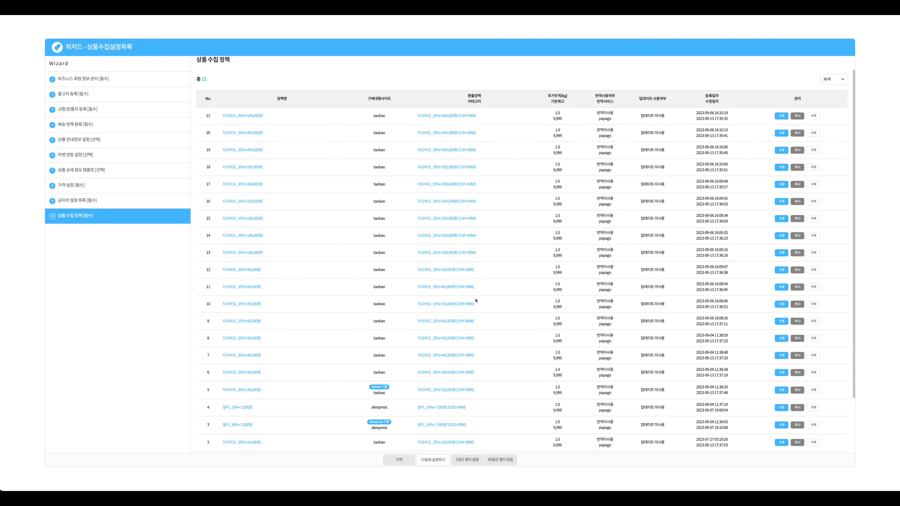
scroll(475, 301, "up", 1)
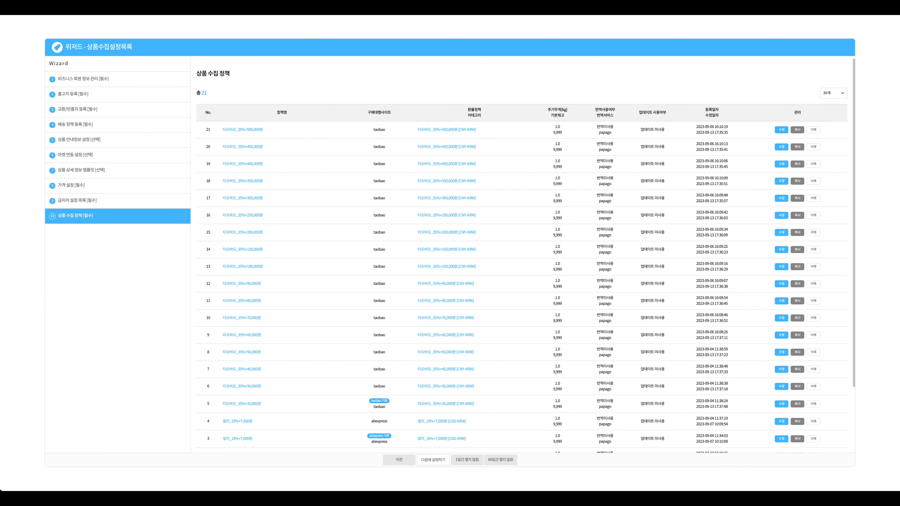
left_click(780, 413)
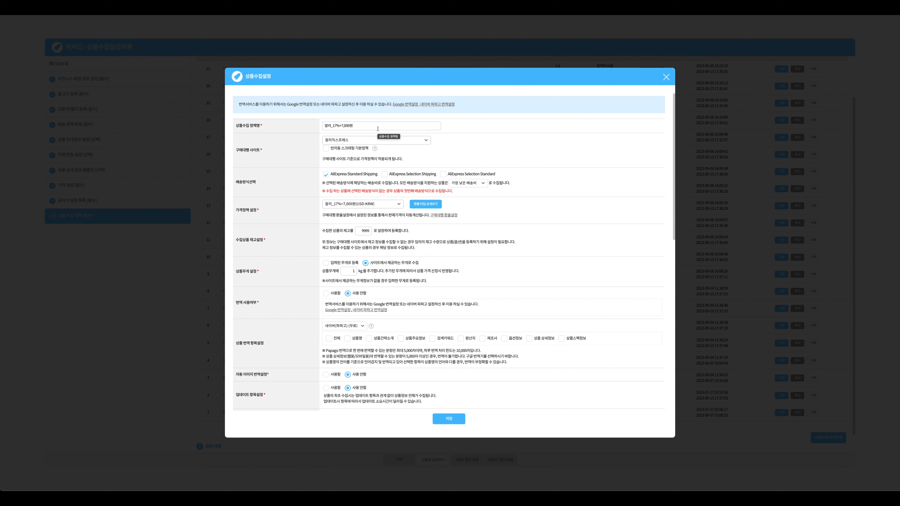
Review the policy name 알리_17%+7,000원, selecting its 17% and 7,000원 parts without changing it
double_click(342, 126)
left_click(342, 126)
left_click_drag(340, 125, 333, 125)
left_click(333, 126)
double_click(333, 125)
double_click(346, 126)
left_click(333, 126)
left_click_drag(325, 126, 349, 126)
left_click(315, 144)
Keep the current price policy and check the 9999 stock quantity
scroll(459, 193, "down", 1)
scroll(459, 194, "up", 1)
scroll(381, 205, "down", 1)
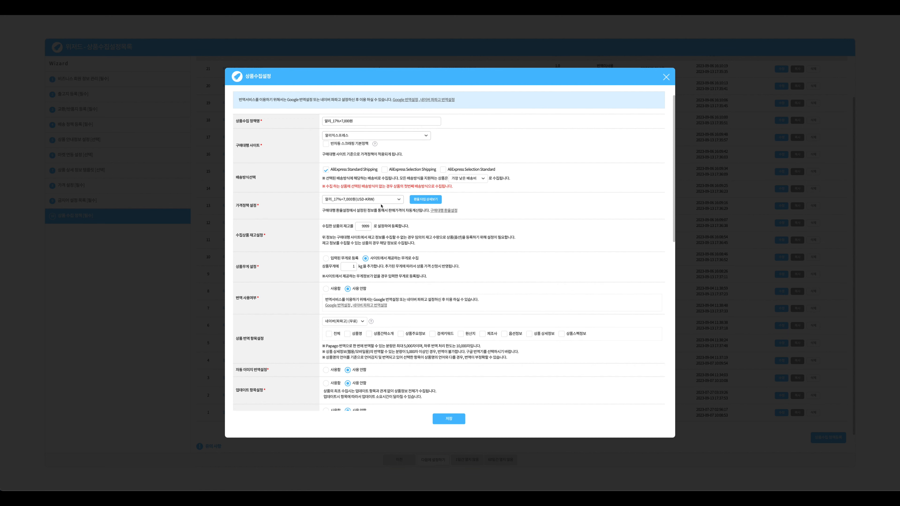
scroll(380, 202, "up", 1)
left_click(344, 200)
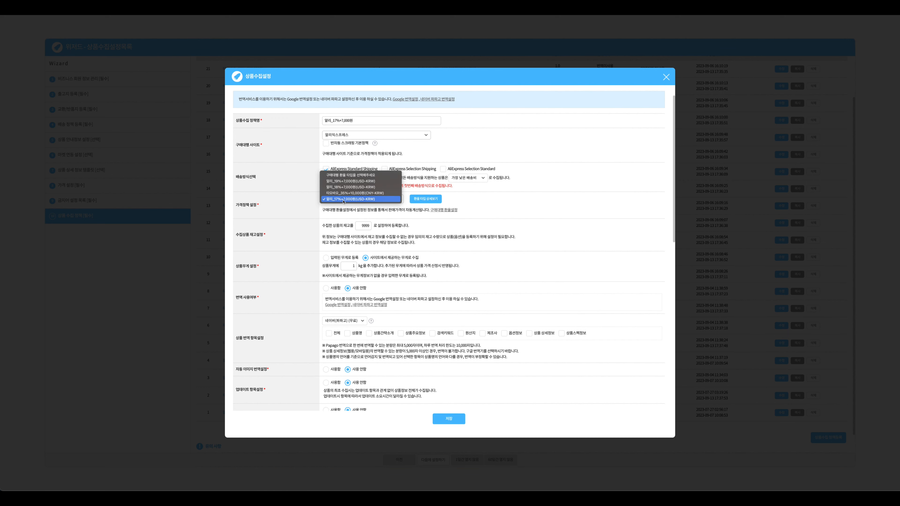
left_click(344, 199)
scroll(351, 201, "down", 1)
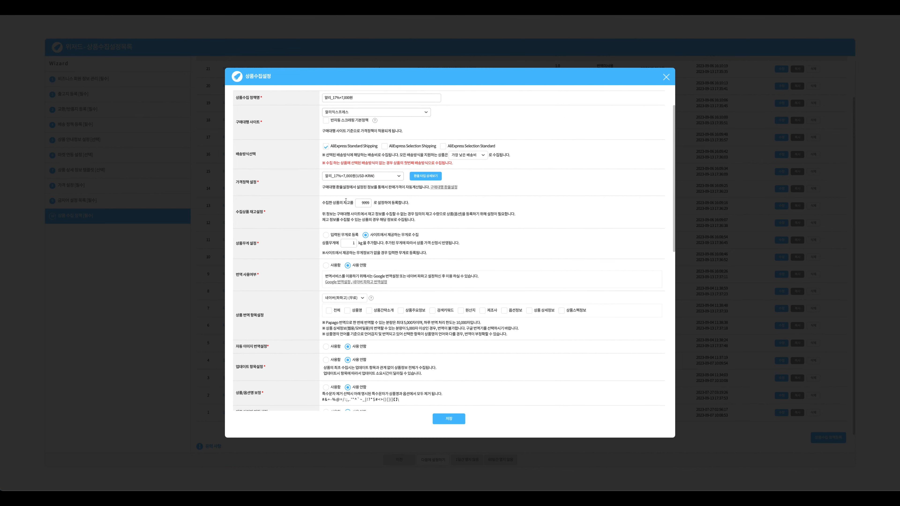
double_click(357, 201)
left_click(311, 212)
Review the site-provided weight option, product weight explanation and translation setting
scroll(310, 212, "down", 1)
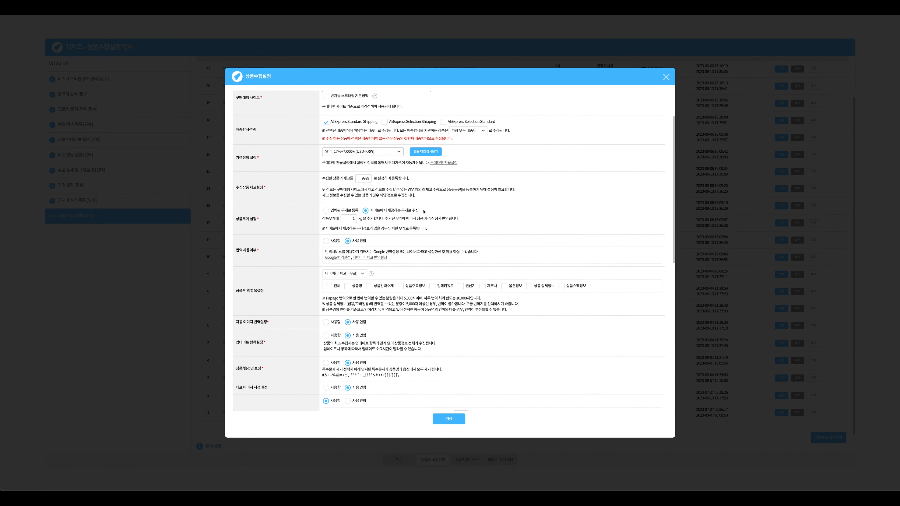
left_click_drag(423, 212, 376, 221)
left_click(335, 220)
left_click(379, 225)
left_click_drag(321, 220, 446, 225)
left_click(470, 218)
scroll(366, 223, "down", 1)
scroll(366, 223, "down", 2)
left_click_drag(259, 212, 238, 212)
left_click(263, 217)
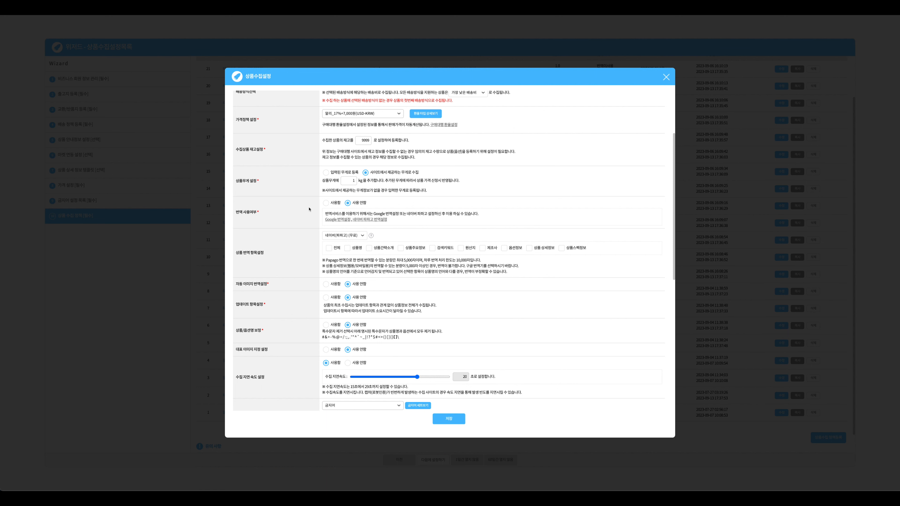
Review the collection delay speed and its notes, nudging the delay setting slightly lower
scroll(360, 226, "down", 4)
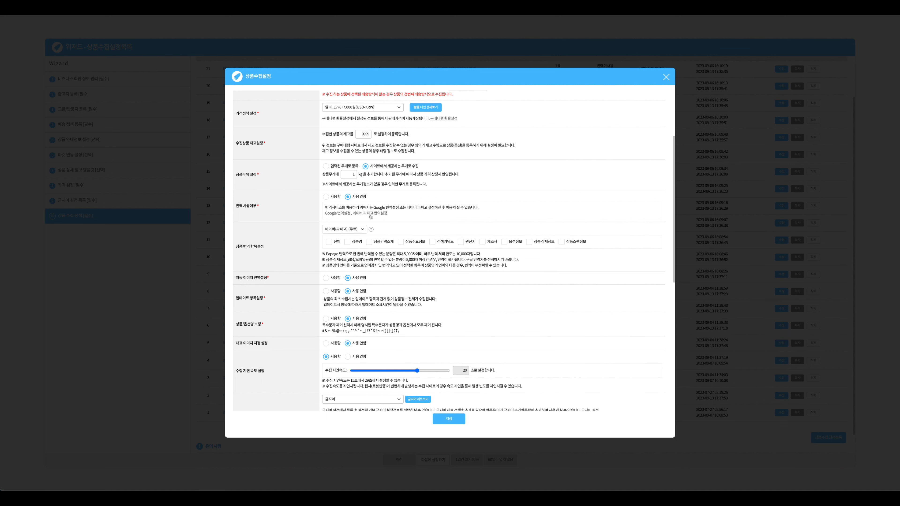
scroll(362, 236, "down", 4)
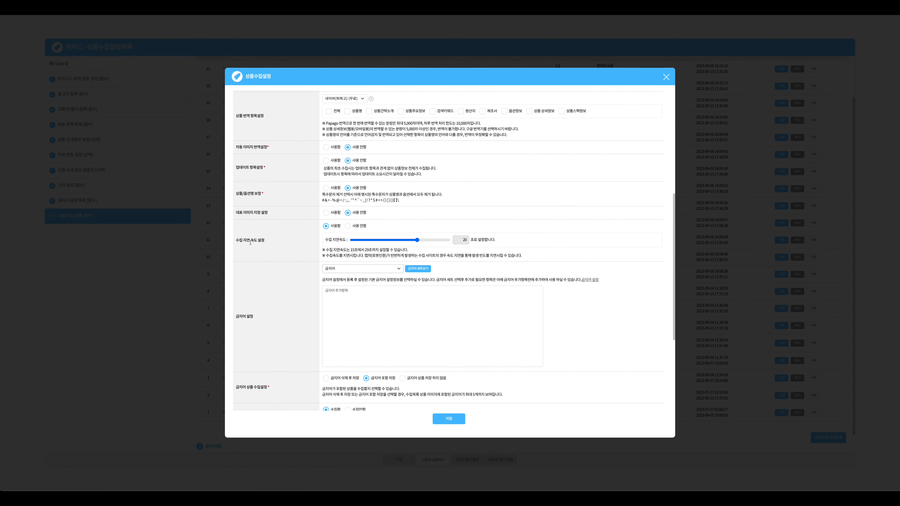
left_click_drag(236, 242, 261, 243)
left_click(266, 244)
scroll(311, 227, "down", 1)
left_click_drag(320, 219, 527, 245)
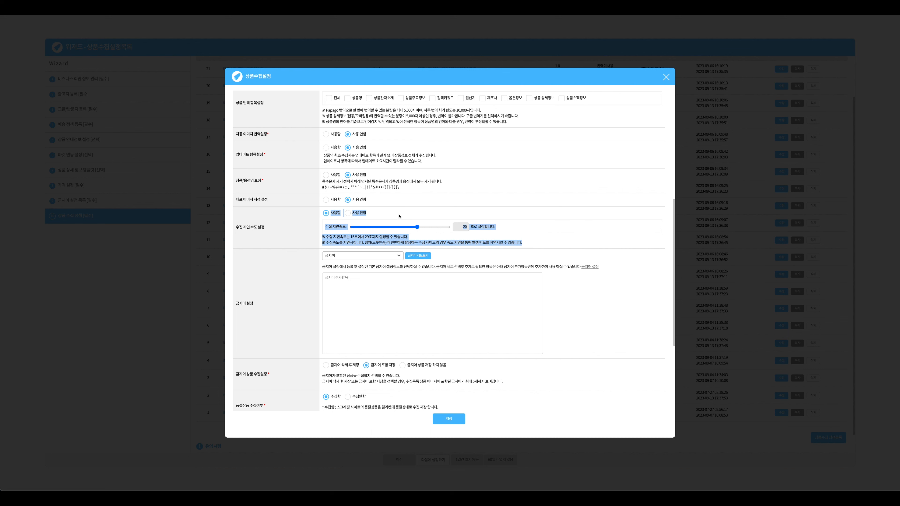
left_click(400, 215)
mouse_move(415, 227)
left_mouse_down()
mouse_move(363, 228)
mouse_move(417, 228)
left_mouse_up()
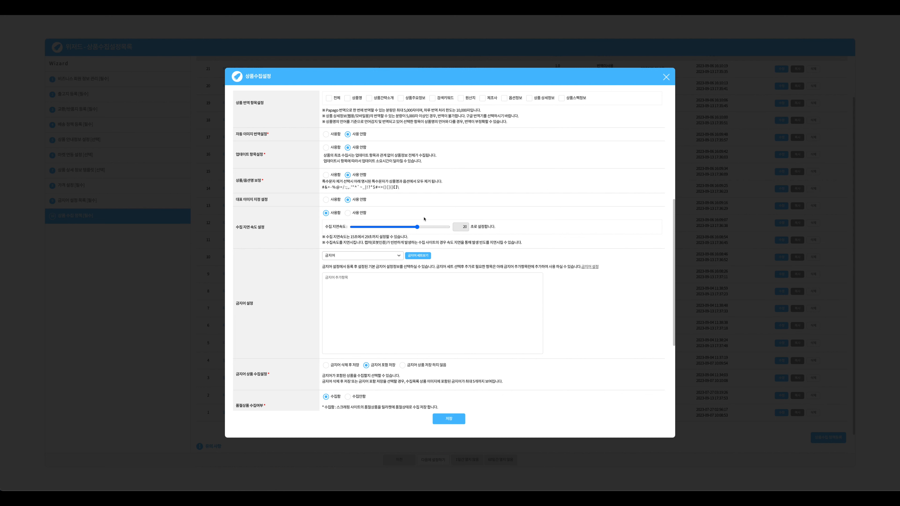
Scroll through the banned-word to tax settings and change history, then close the window
scroll(520, 227, "down", 3)
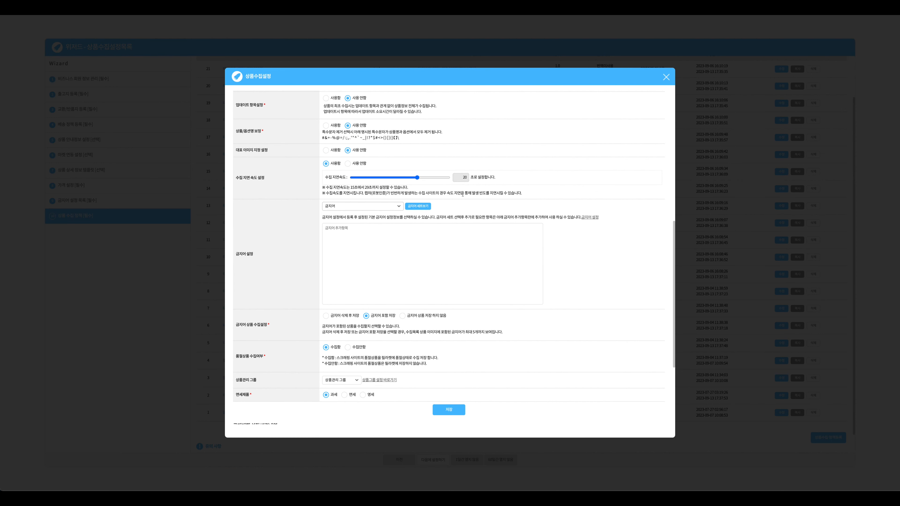
scroll(462, 194, "down", 1)
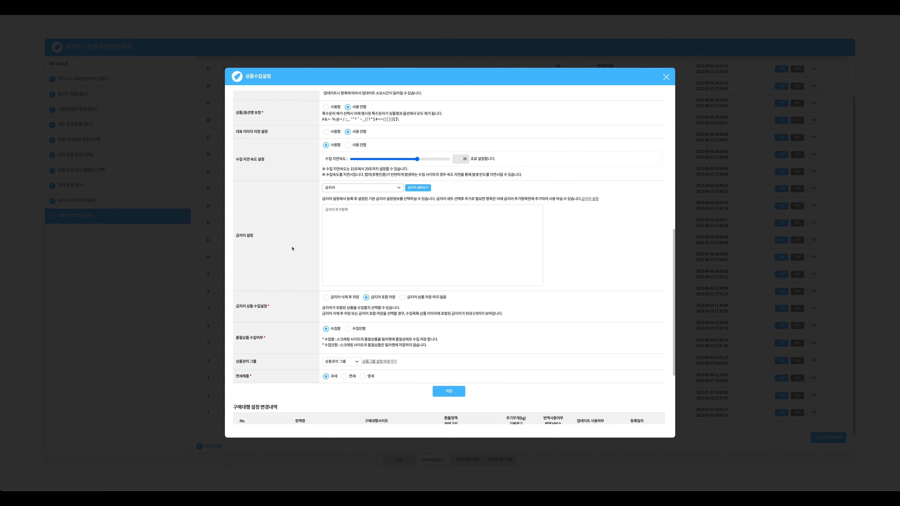
scroll(292, 248, "down", 2)
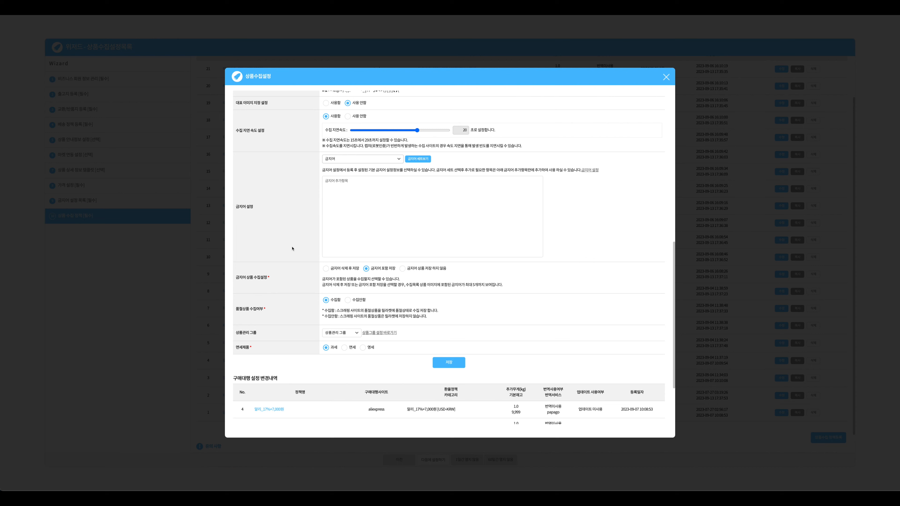
scroll(348, 260, "down", 4)
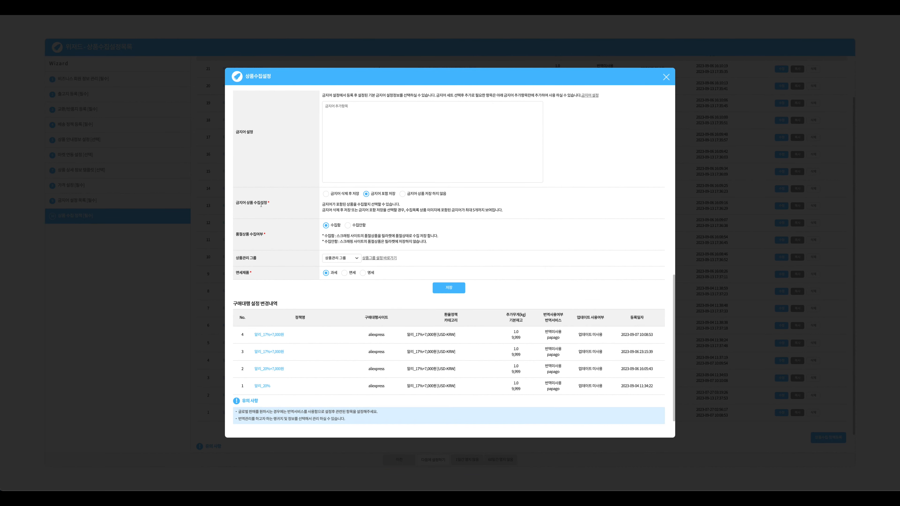
left_click_drag(235, 203, 407, 277)
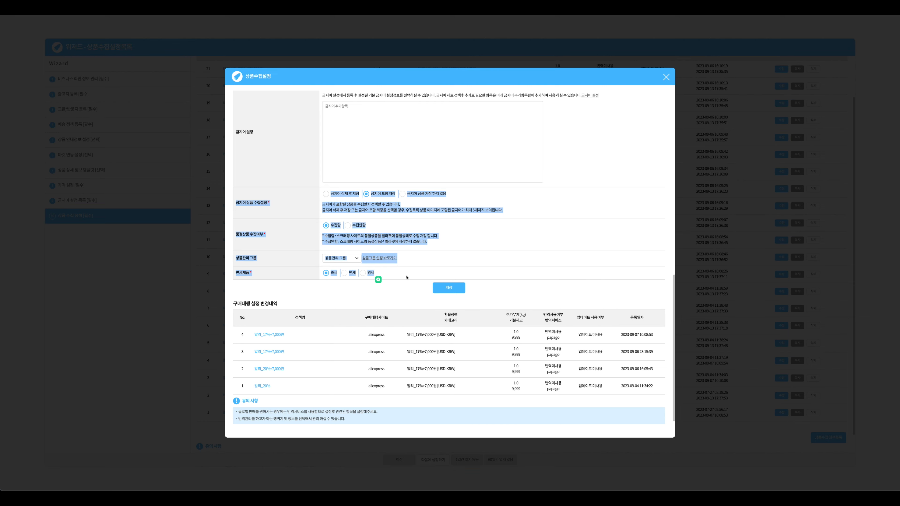
left_click(408, 279)
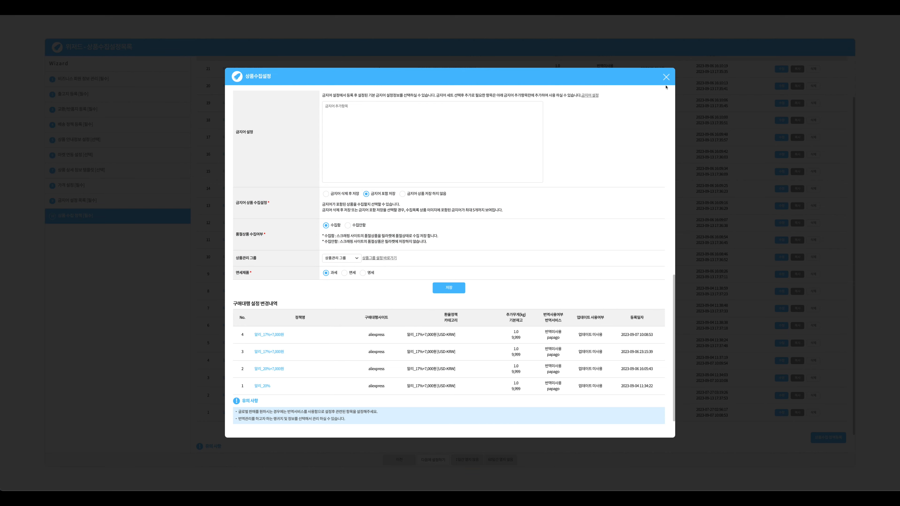
left_click(666, 77)
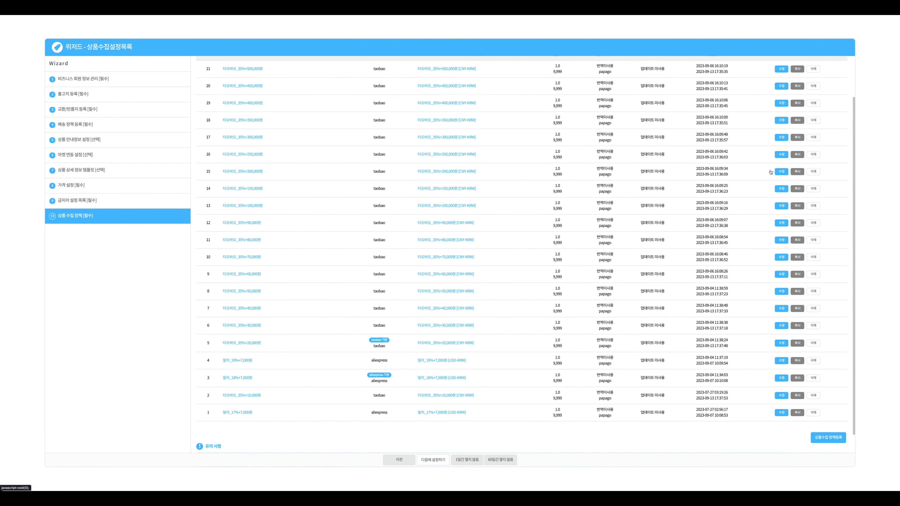
Open the row 16 Taobao 35%+250,000원 policy and review its name and weight settings
left_click(782, 154)
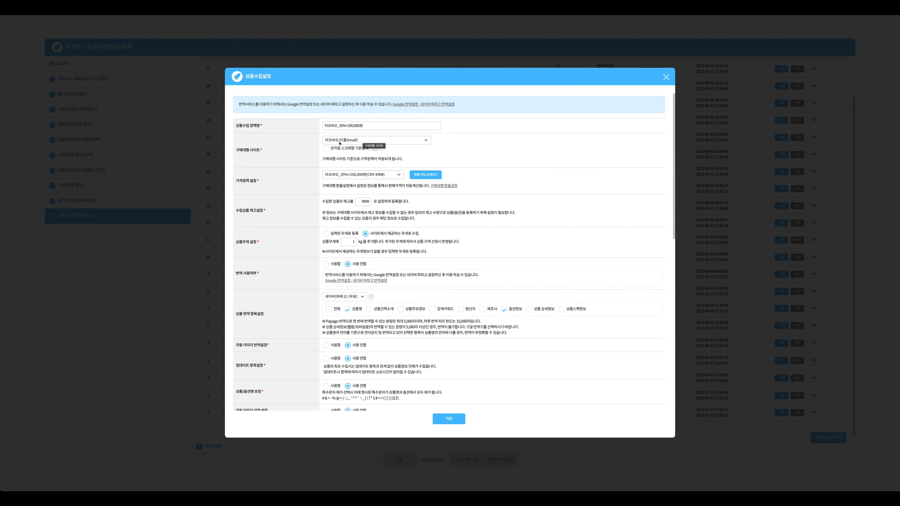
left_click_drag(327, 126, 376, 126)
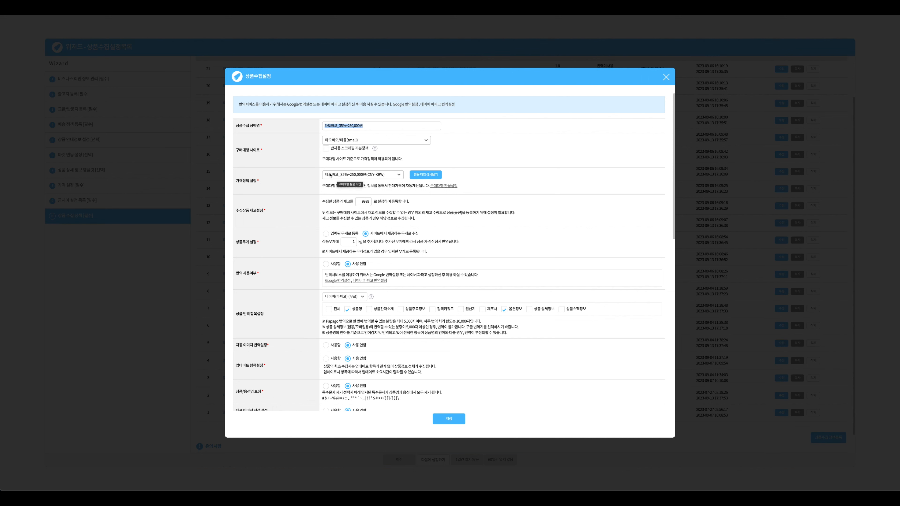
left_click(366, 126)
scroll(354, 159, "down", 1)
left_click_drag(360, 187, 382, 186)
scroll(382, 186, "down", 4)
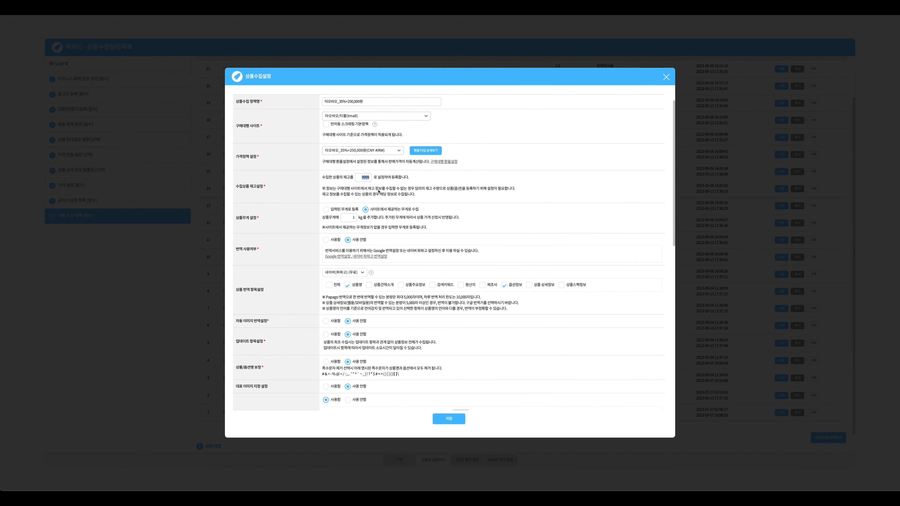
left_click_drag(427, 163, 370, 164)
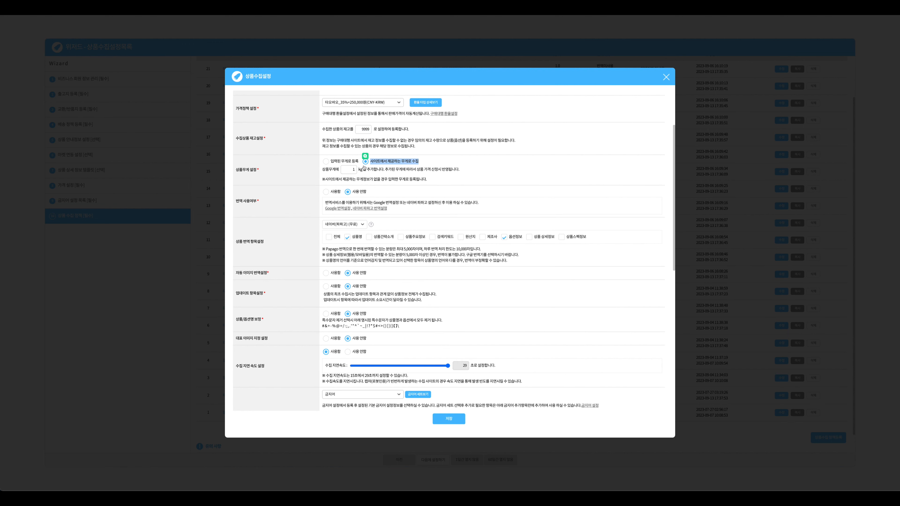
left_click(347, 169)
scroll(297, 193, "down", 1)
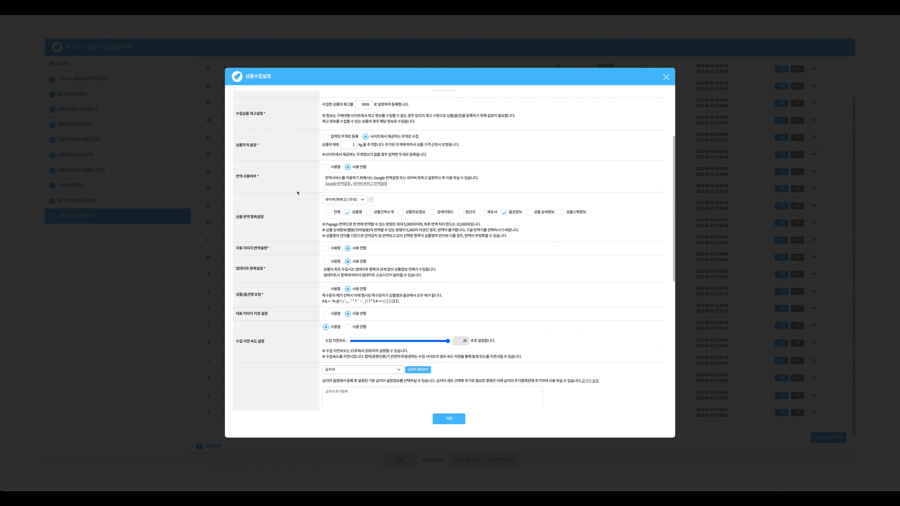
Switch translation on and back off, then save the policy with translation disabled
scroll(318, 217, "down", 1)
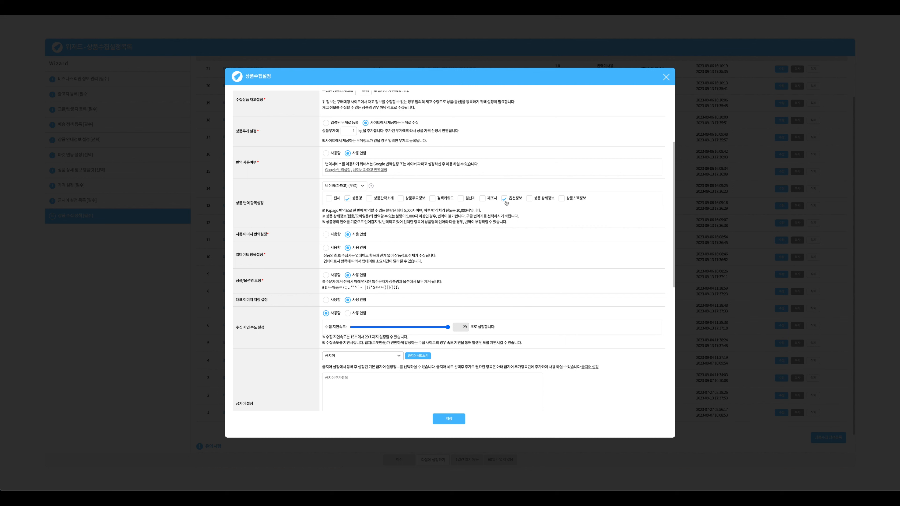
left_click(334, 155)
left_click(354, 154)
scroll(296, 211, "down", 5)
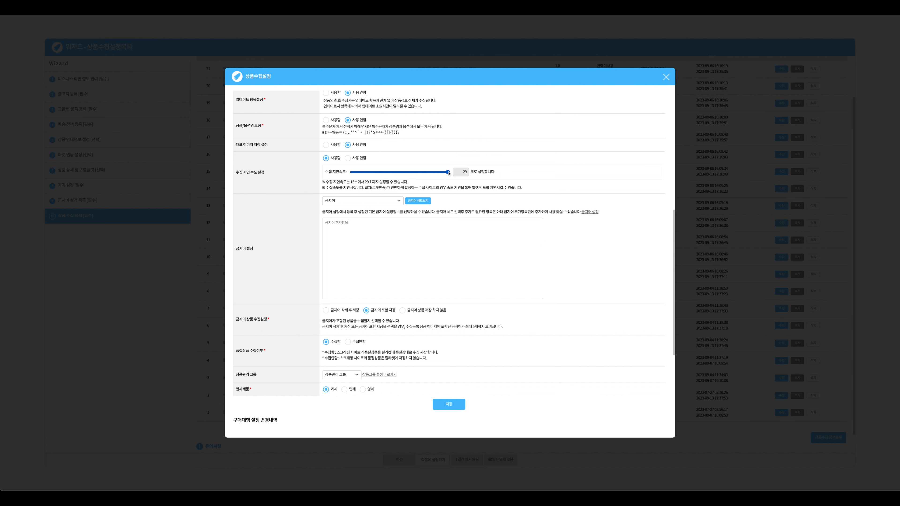
scroll(298, 282, "down", 3)
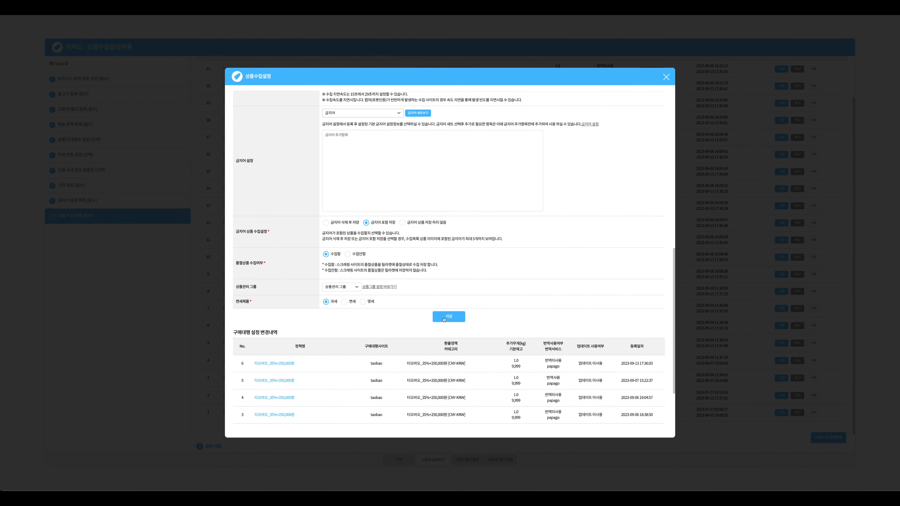
left_click(666, 76)
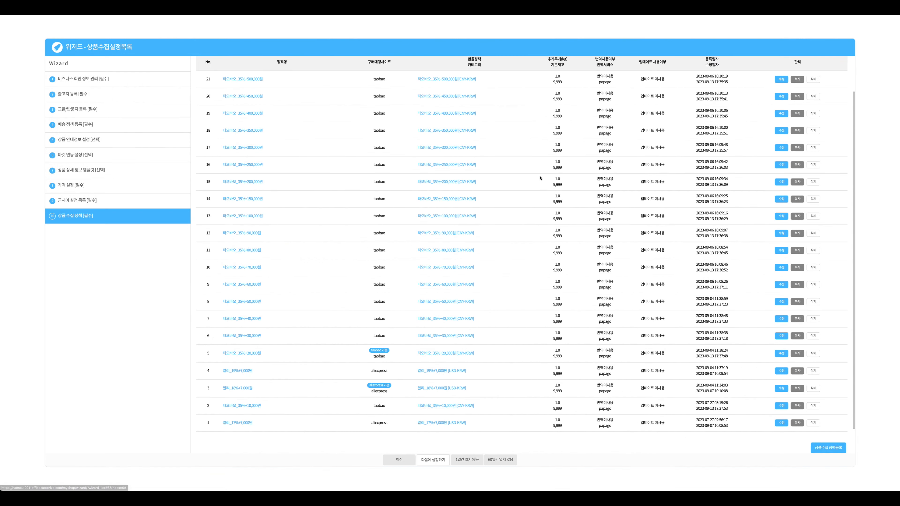
scroll(538, 185, "up", 1)
scroll(537, 184, "down", 1)
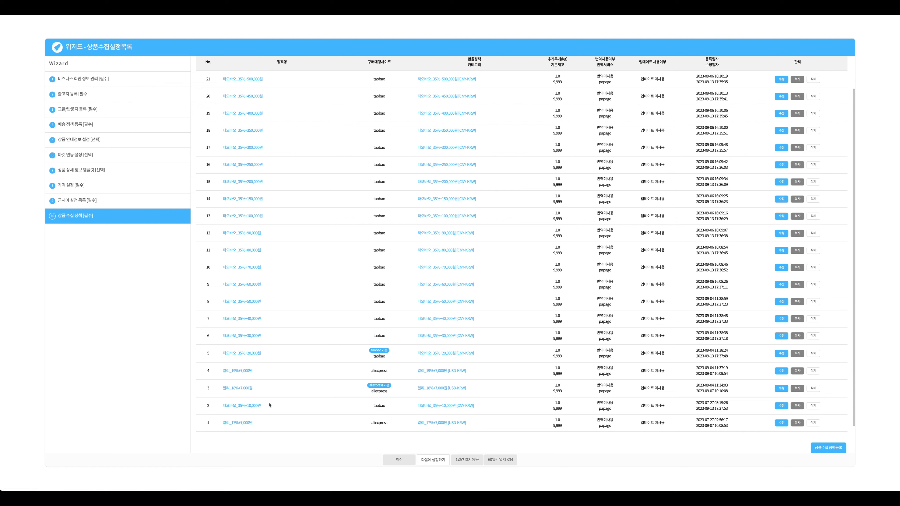
left_click_drag(248, 424, 218, 422)
left_click_drag(253, 388, 218, 389)
left_click(201, 381)
left_click(219, 424)
left_click_drag(219, 425, 256, 393)
left_click(218, 395)
left_click_drag(261, 423, 217, 423)
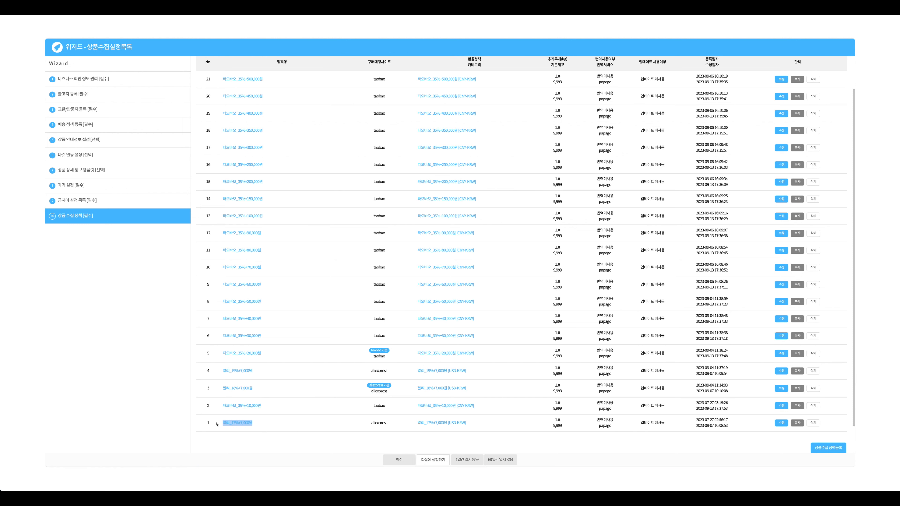